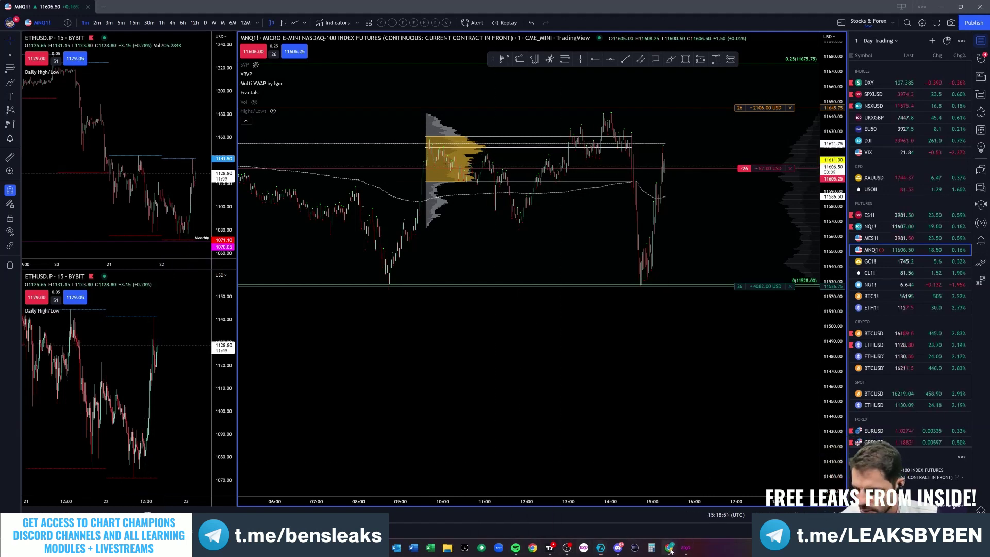
# Step: Delete the answered BTC highs question from the Chart Champions live chat, check recent messages, and return to the trading charts
pyautogui.click(710, 508)
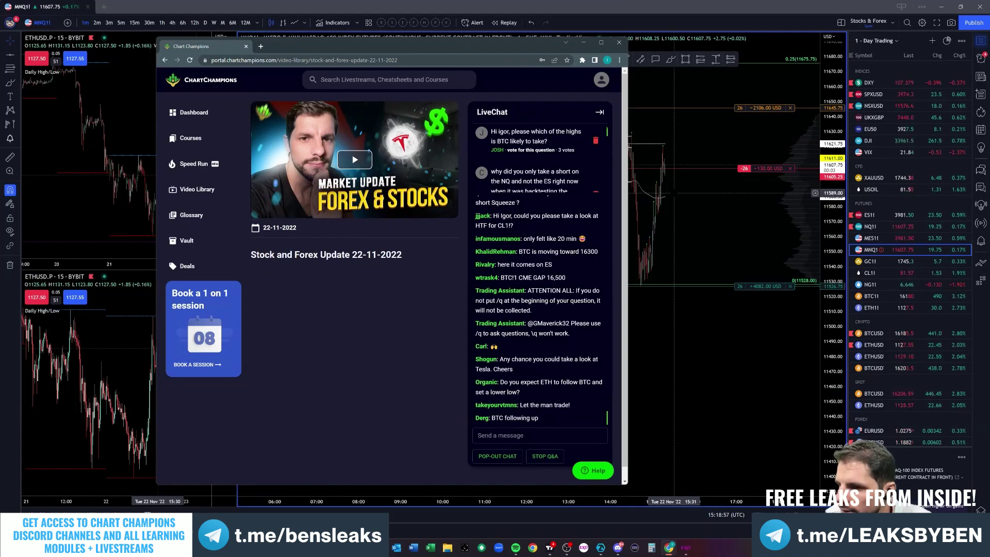
pyautogui.click(595, 143)
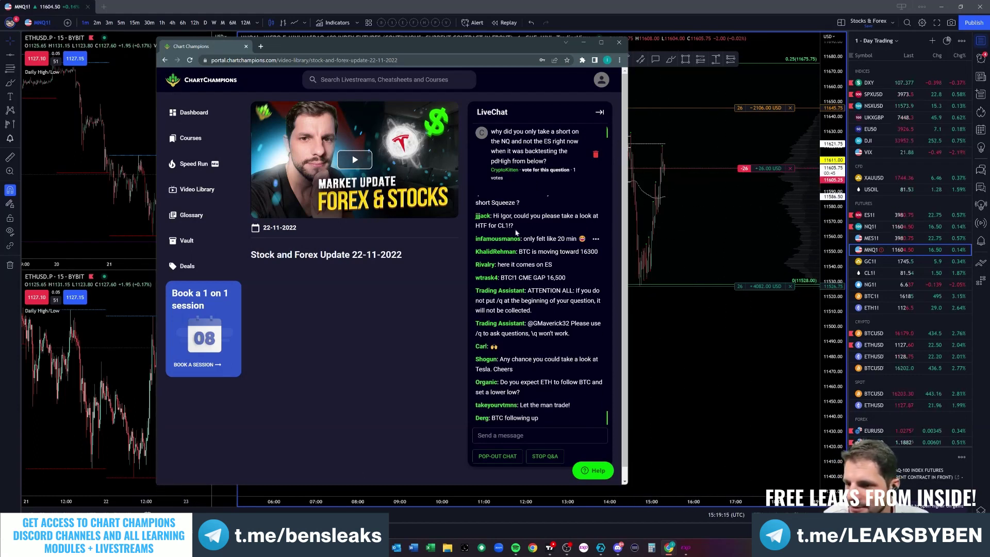
pyautogui.scroll(2, 517, 232)
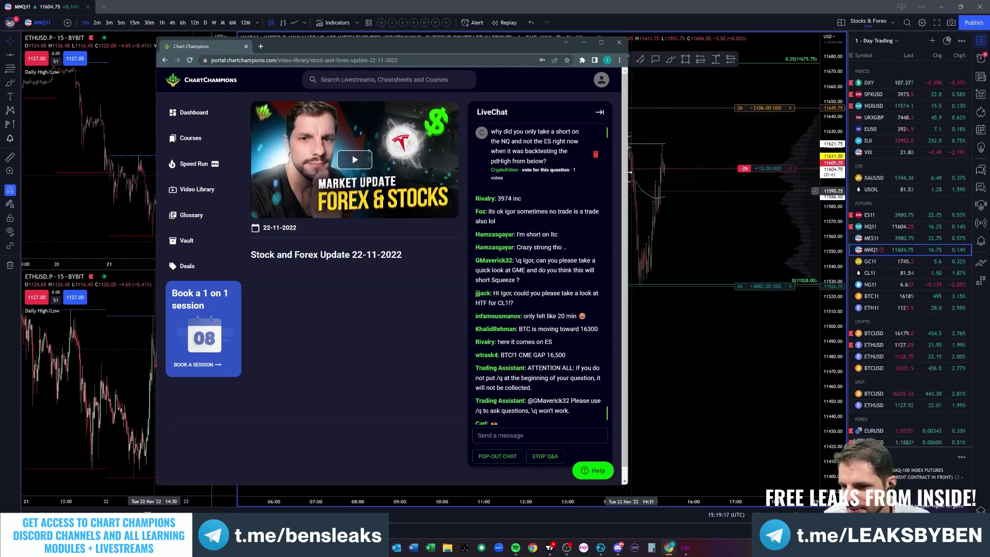
pyautogui.hotkey('alt', 'Tab')
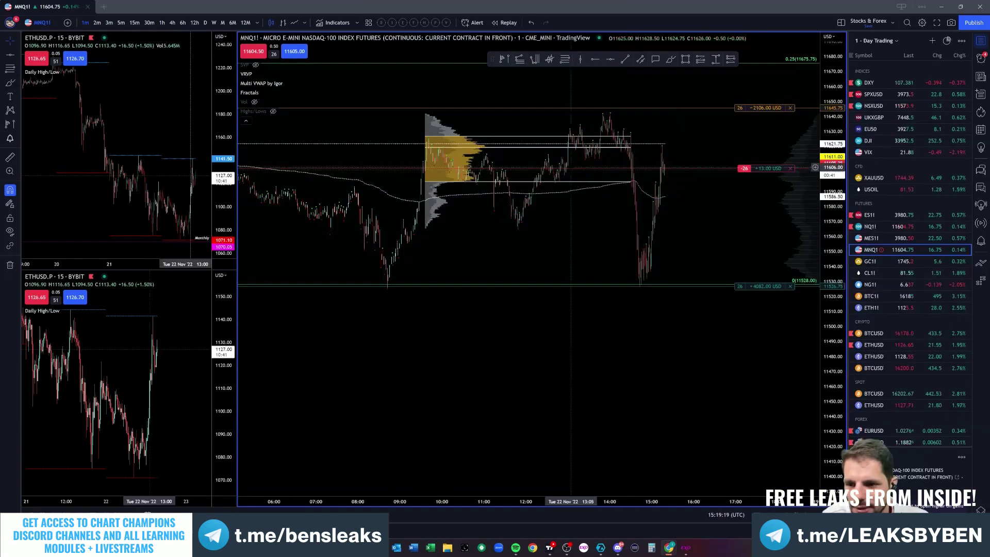
# Step: Load MES1! in the main one-minute chart and examine its latest price action around the previous day high
pyautogui.scroll(3, 683, 164)
pyautogui.click(873, 216)
pyautogui.press('Down')
pyautogui.press('Down')
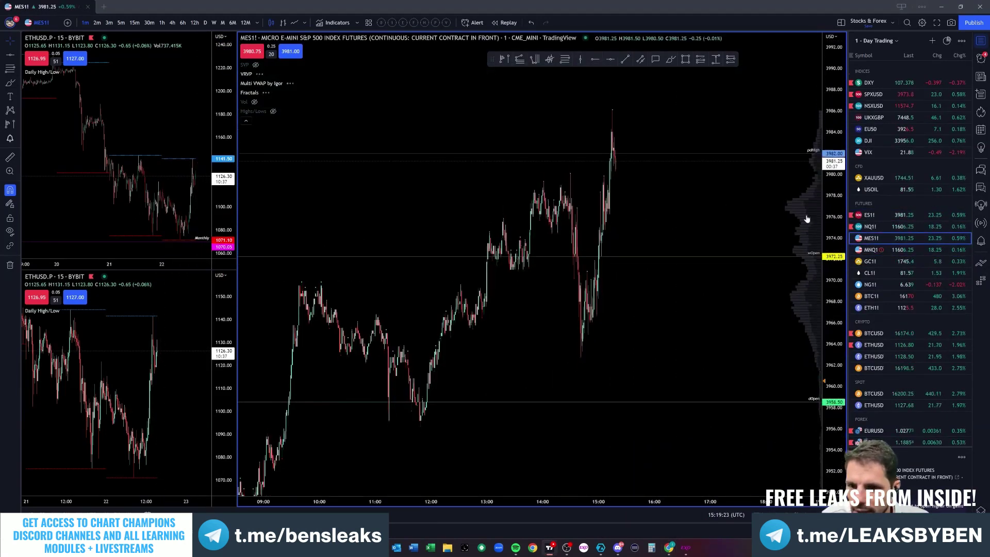
pyautogui.scroll(5, 681, 156)
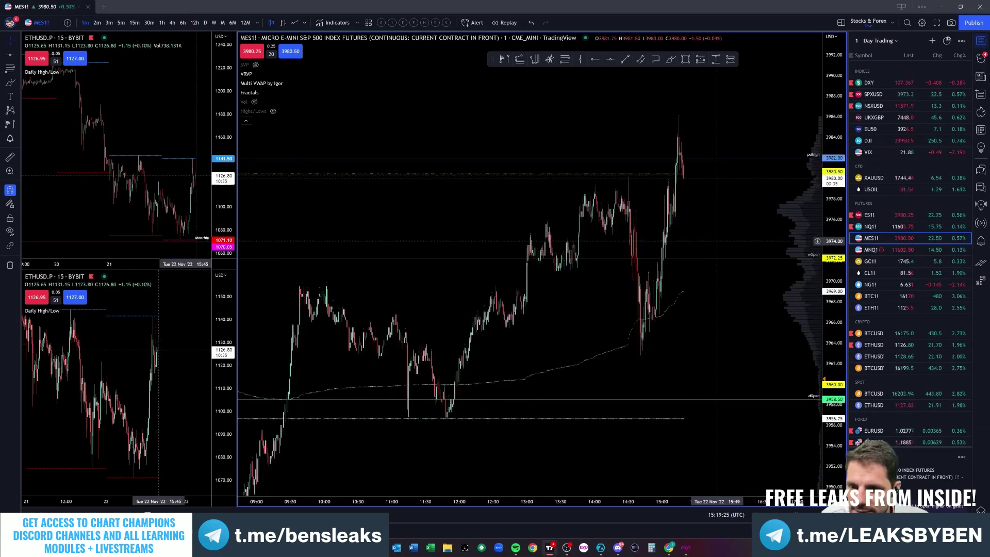
pyautogui.scroll(4, 649, 230)
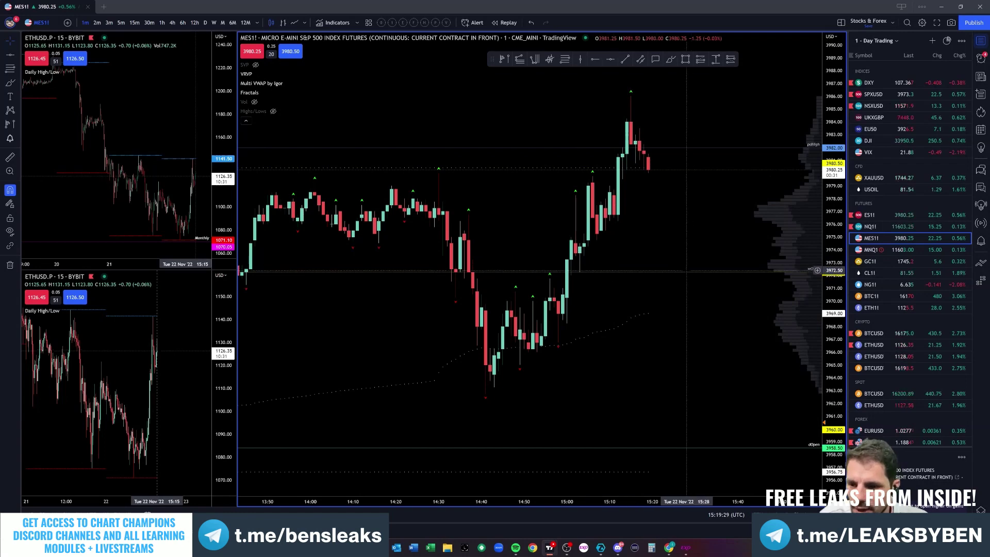
pyautogui.scroll(-4, 707, 266)
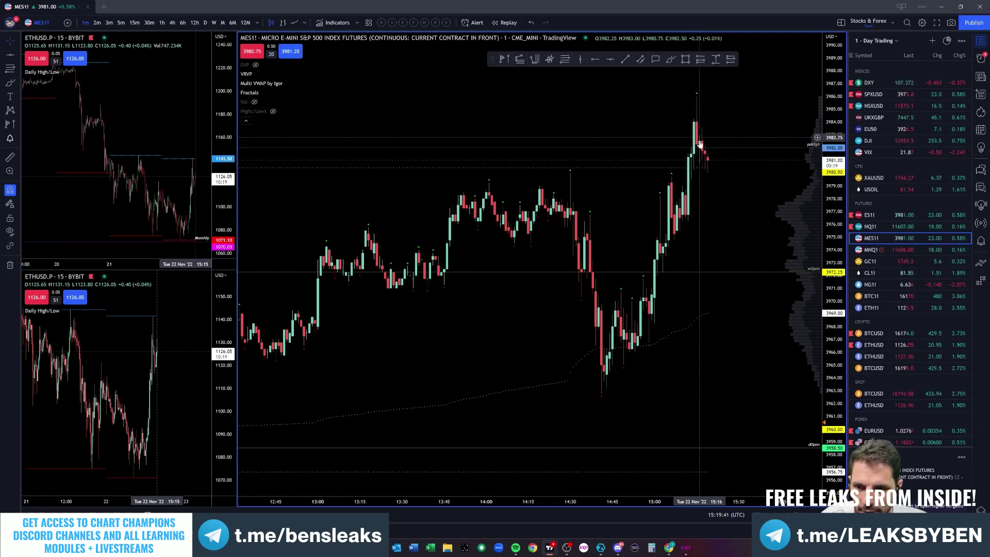
pyautogui.scroll(5, 671, 206)
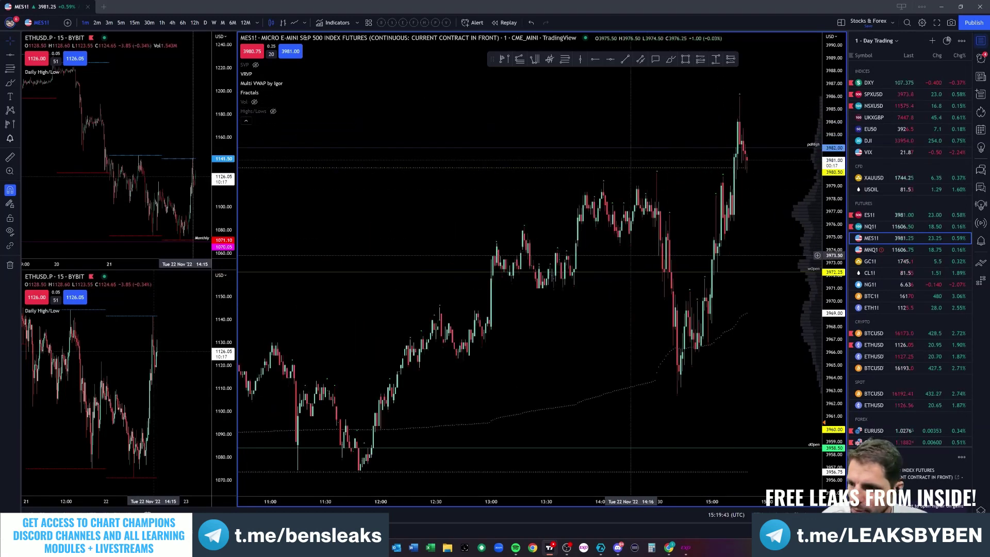
pyautogui.moveTo(640, 201); pyautogui.dragTo(677, 198)
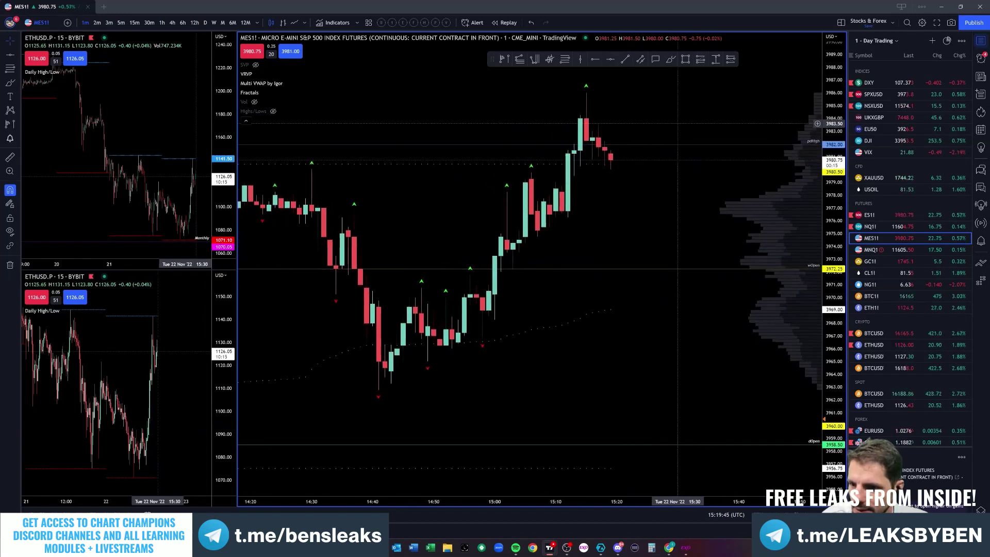
pyautogui.click(566, 61)
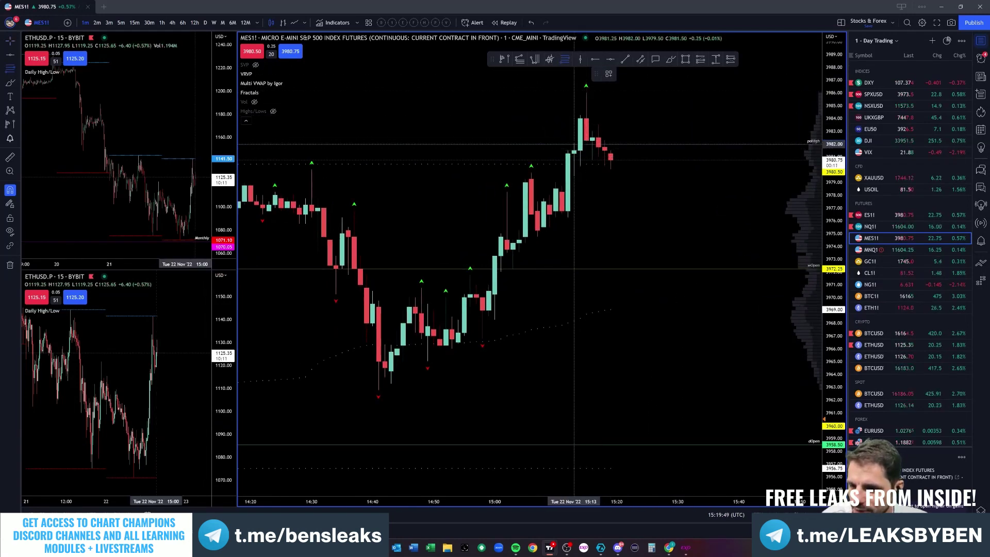
pyautogui.click(586, 92)
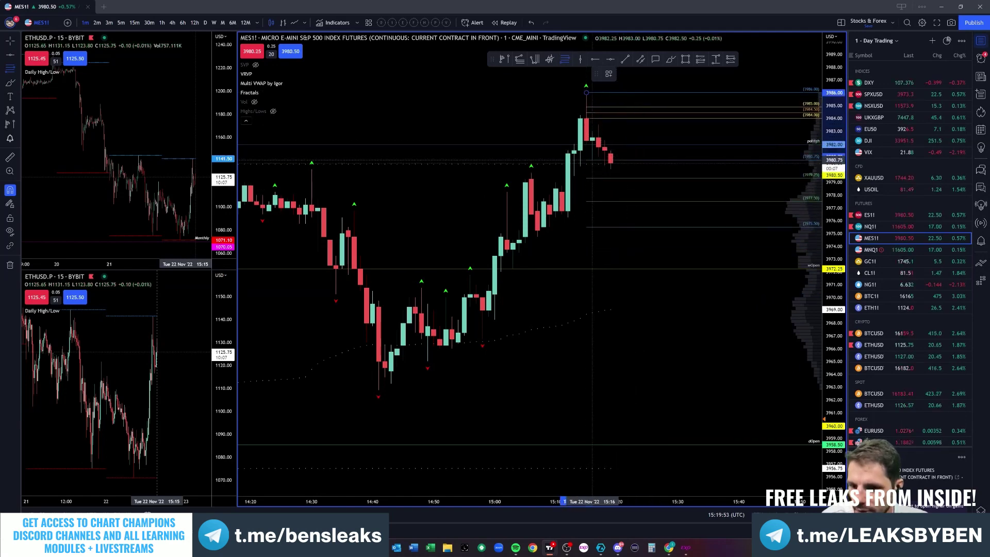
pyautogui.press('Escape')
# Step: Create a MES1! price alert for crossing 3986.50, just above the latest swing high
pyautogui.scroll(-4, 604, 178)
pyautogui.scroll(3, 697, 155)
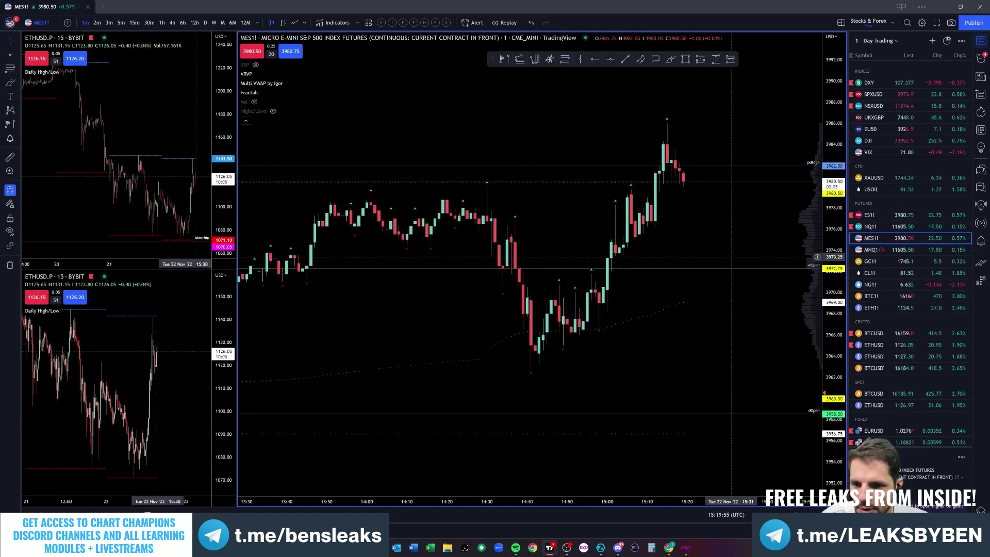
pyautogui.rightClick(672, 107)
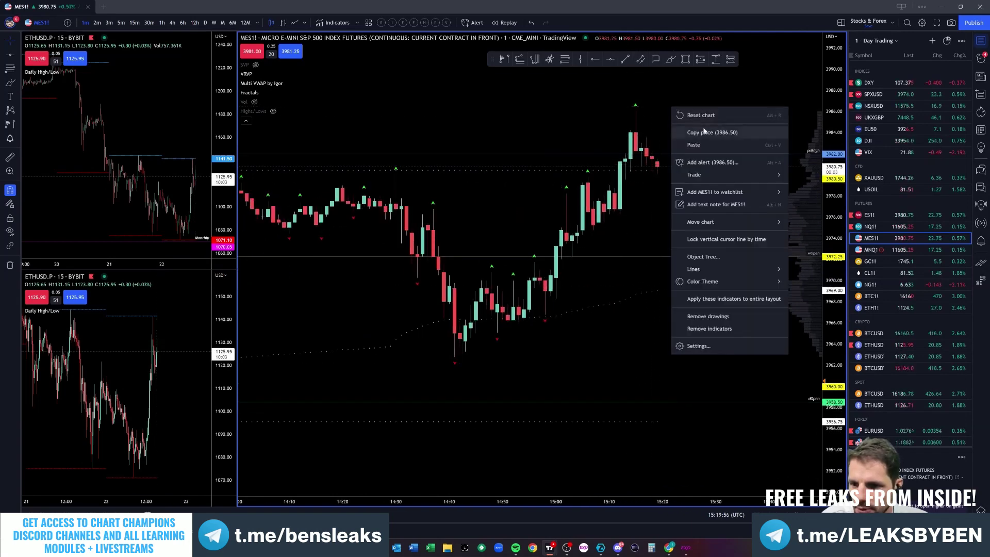
pyautogui.click(719, 162)
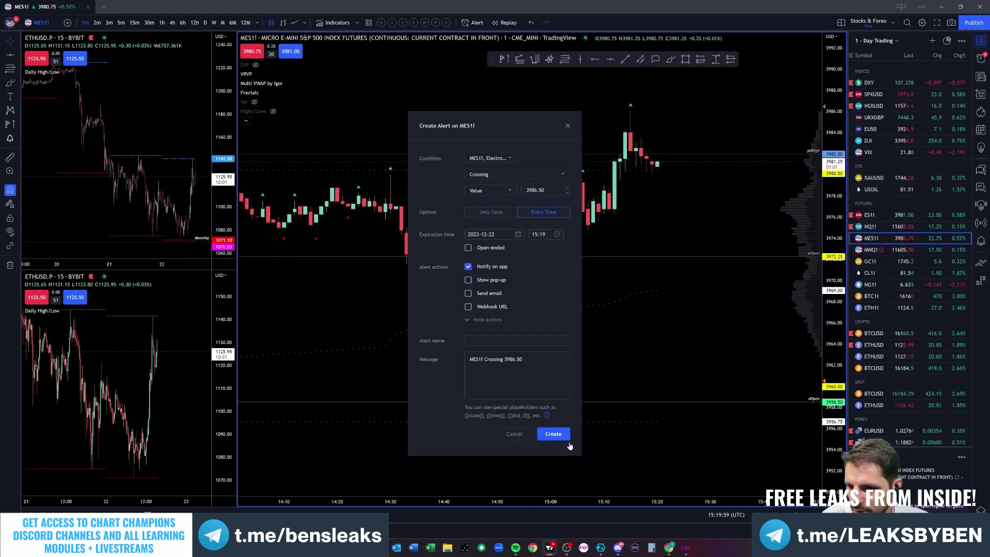
pyautogui.press('Escape')
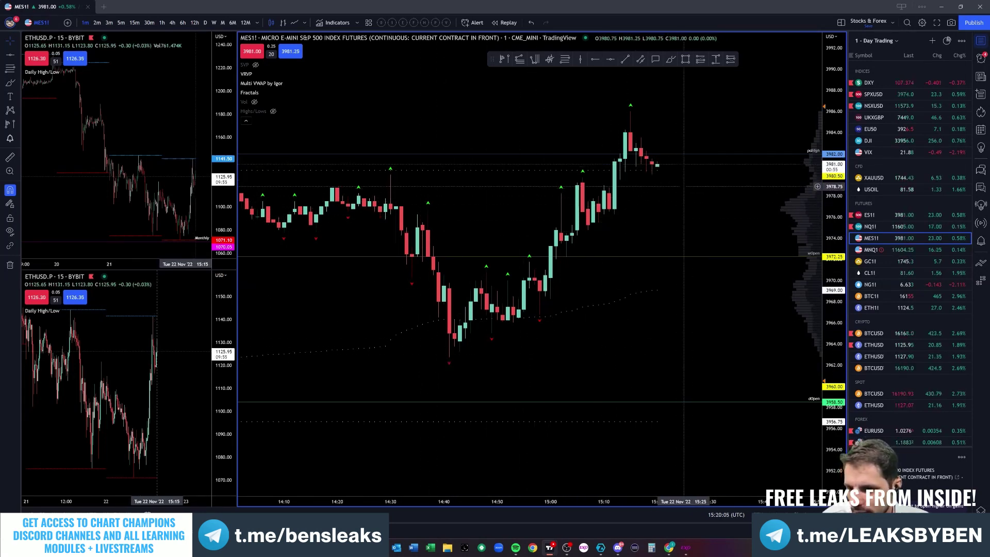
# Step: Create a MES1! price alert for crossing 3979.00, triggered only once, with app notification
pyautogui.rightClick(686, 186)
pyautogui.click(726, 241)
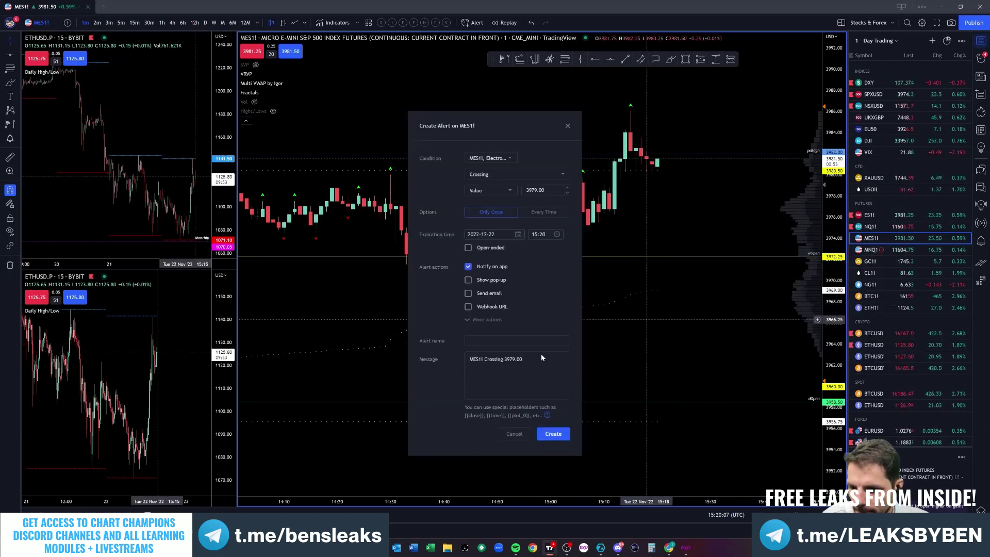
pyautogui.click(555, 433)
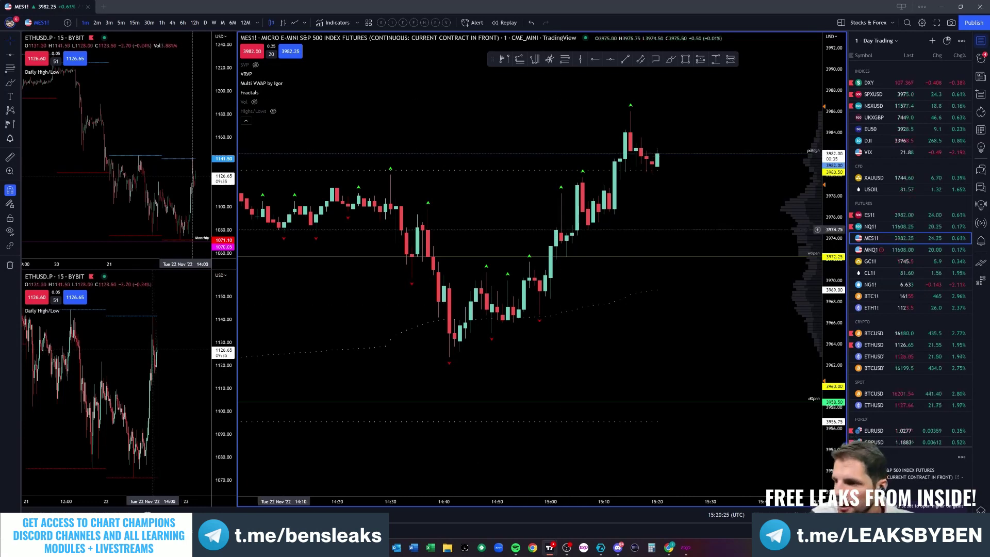
# Step: Compare the recent one-minute price action of MES1! and MNQ1! in the main chart
pyautogui.scroll(3, 556, 433)
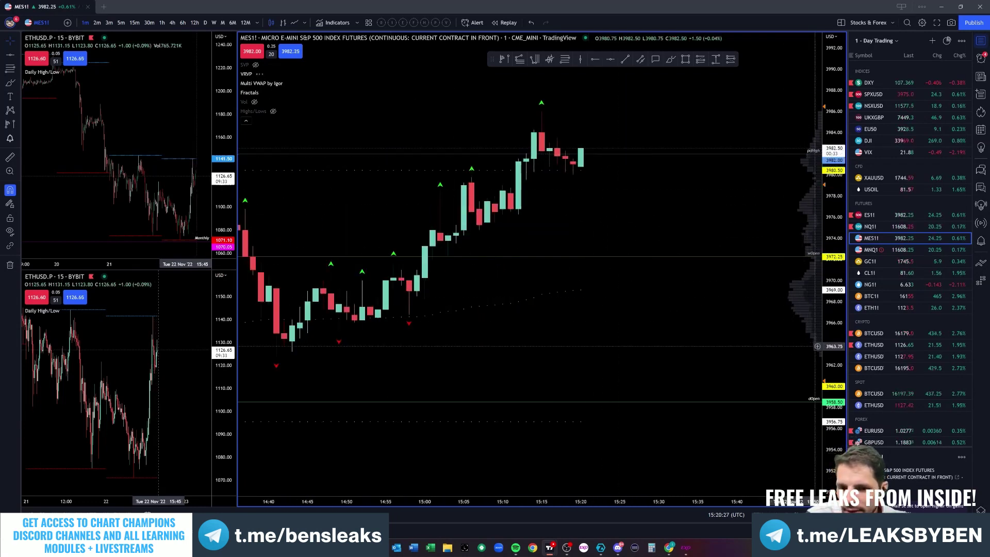
pyautogui.moveTo(834, 345); pyautogui.dragTo(835, 262)
pyautogui.moveTo(748, 206); pyautogui.dragTo(789, 281)
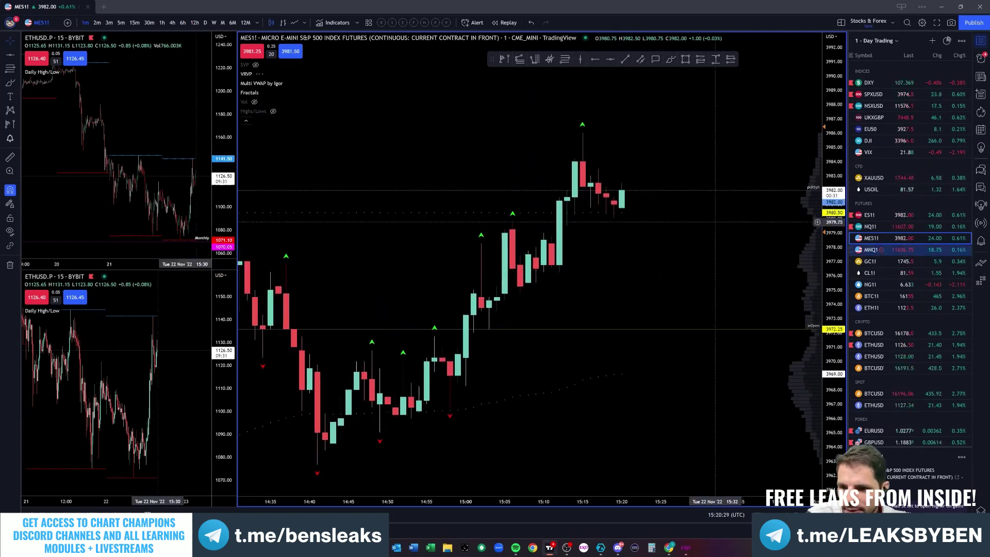
pyautogui.moveTo(875, 251); pyautogui.dragTo(823, 208)
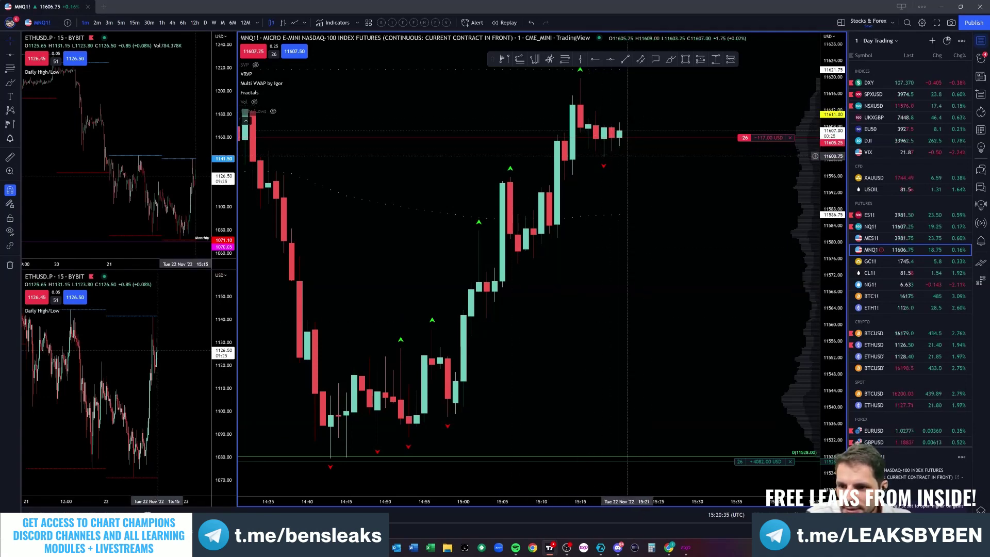
pyautogui.scroll(3, 690, 163)
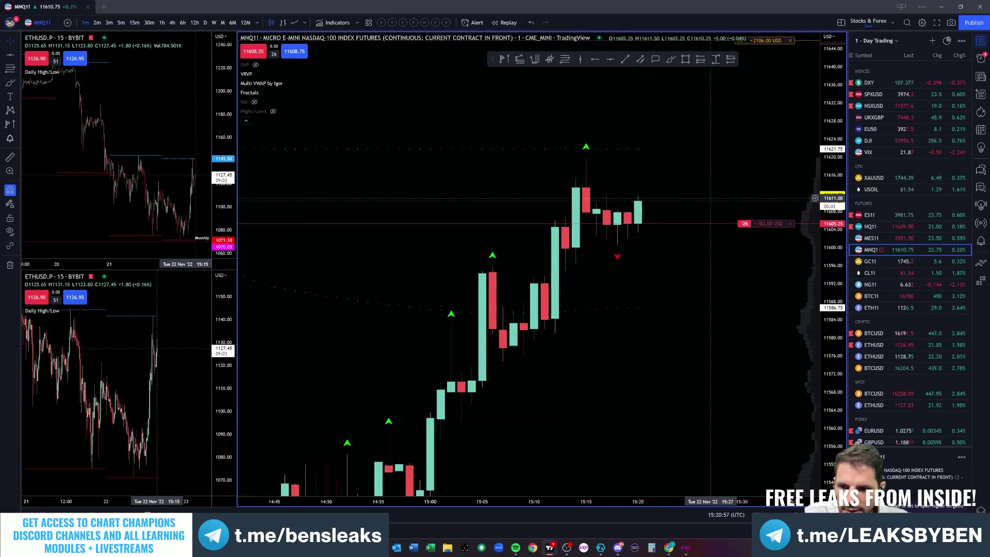
pyautogui.click(874, 238)
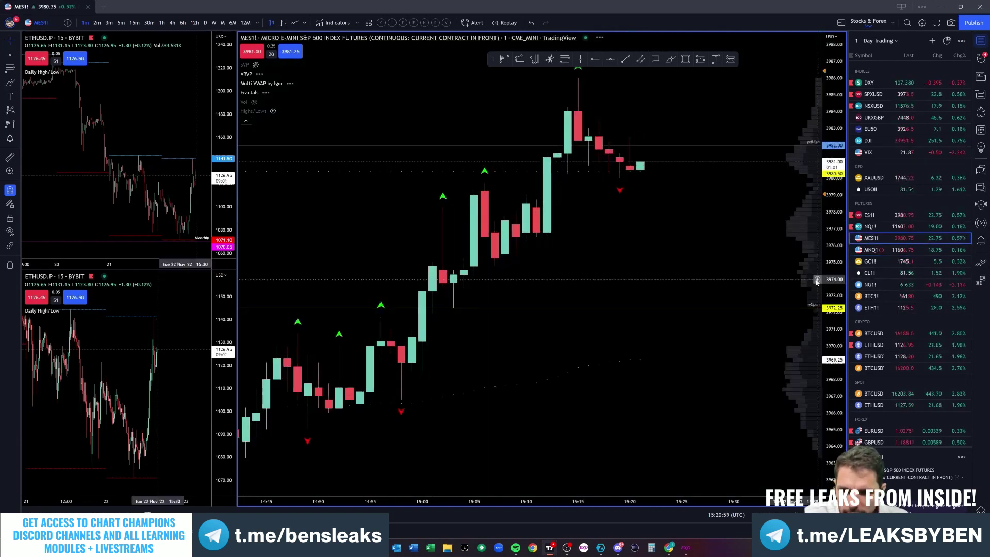
pyautogui.click(874, 251)
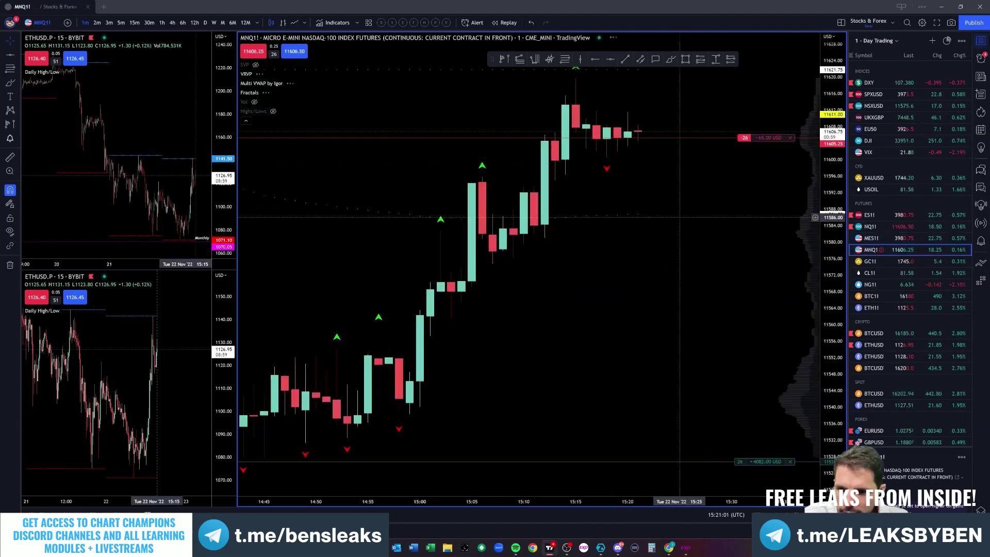
# Step: Review the wider MNQ1! price swing and switch its chart to the daily timeframe
pyautogui.scroll(-5, 763, 311)
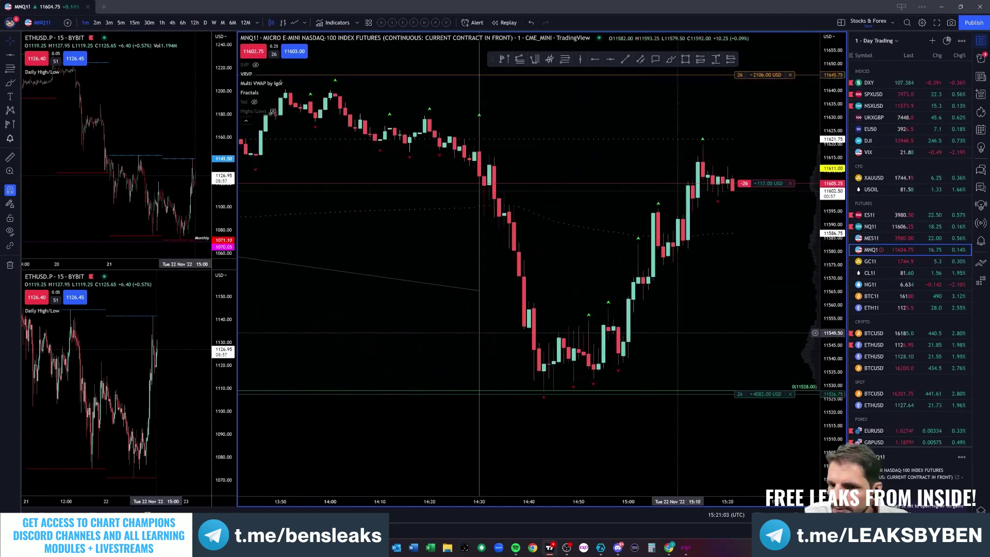
pyautogui.moveTo(560, 234); pyautogui.dragTo(429, 163)
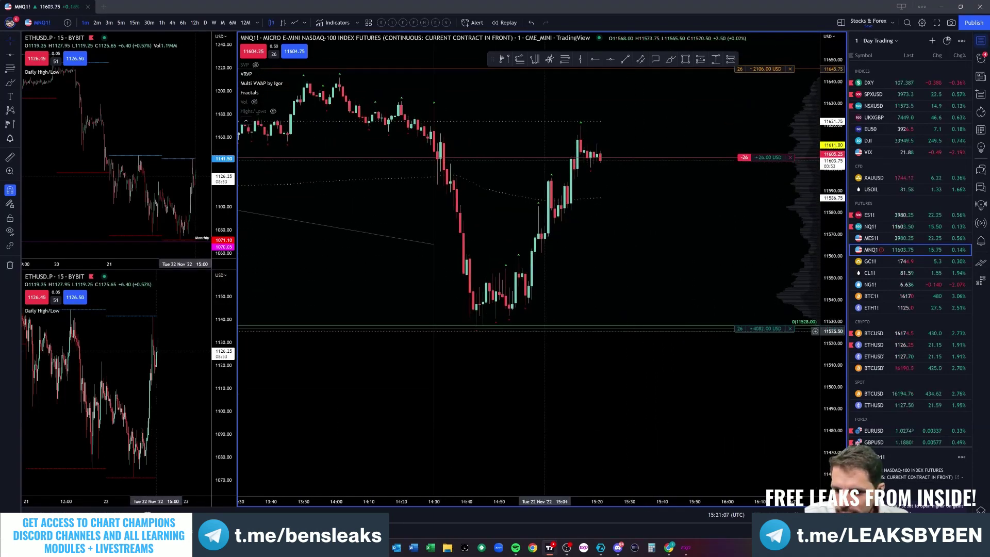
pyautogui.scroll(-4, 589, 338)
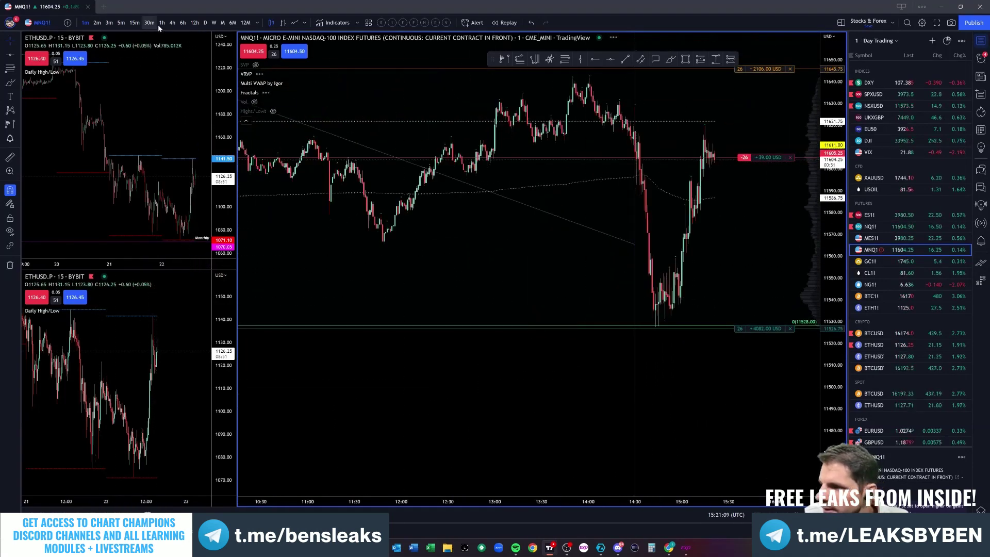
pyautogui.click(206, 23)
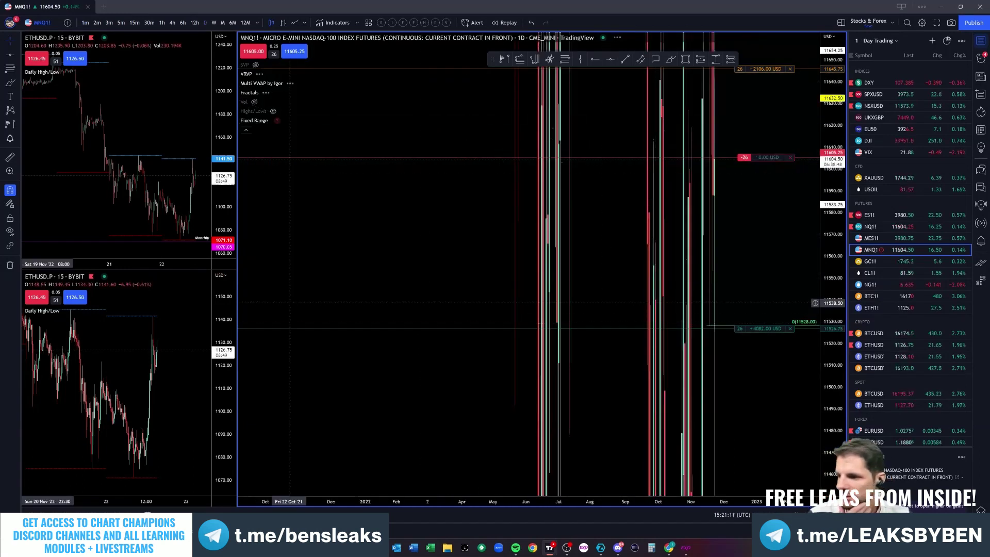
# Step: Load DXY in the upper 15-minute ETHUSD.P chart and fit its recent price range
pyautogui.moveTo(224, 178); pyautogui.dragTo(224, 219)
pyautogui.moveTo(183, 125); pyautogui.dragTo(170, 117)
pyautogui.scroll(3, 175, 163)
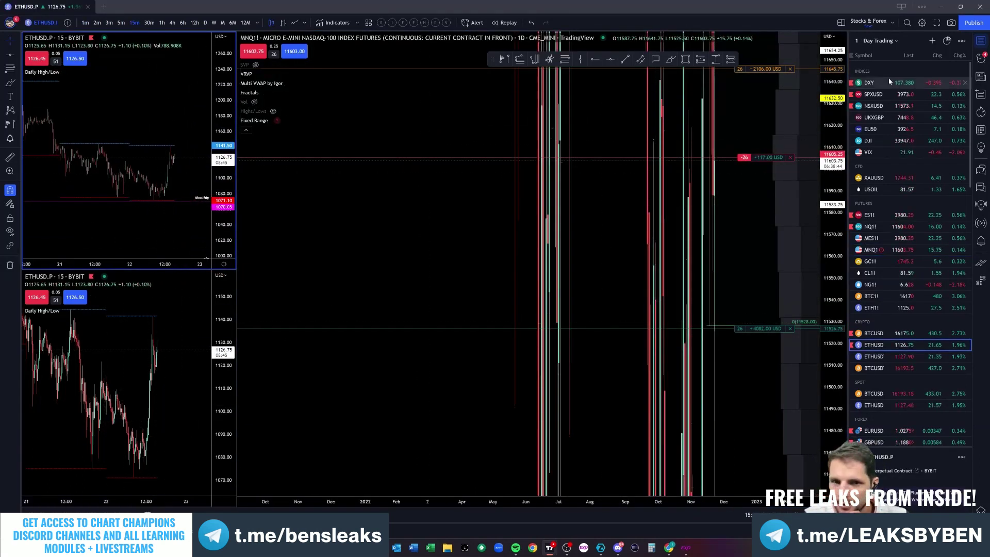
pyautogui.click(867, 84)
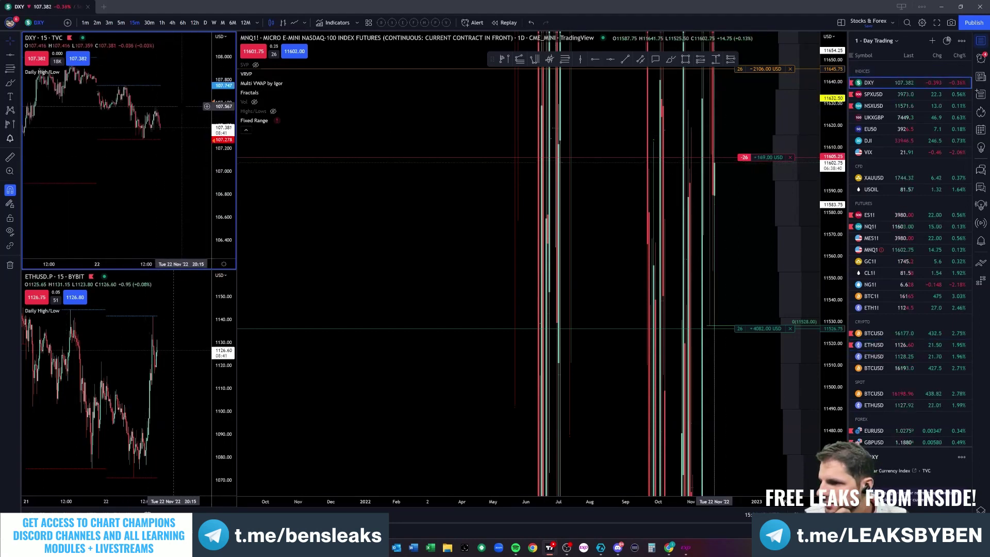
pyautogui.scroll(-3, 207, 106)
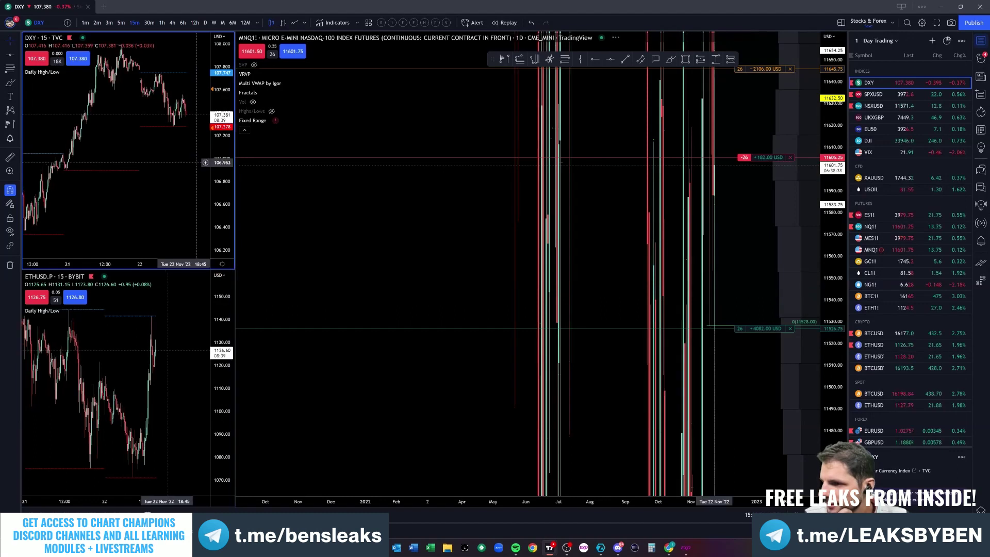
# Step: Load EURUSD in the lower 15-minute ETHUSD.P chart
pyautogui.click(177, 314)
pyautogui.scroll(-3, 114, 355)
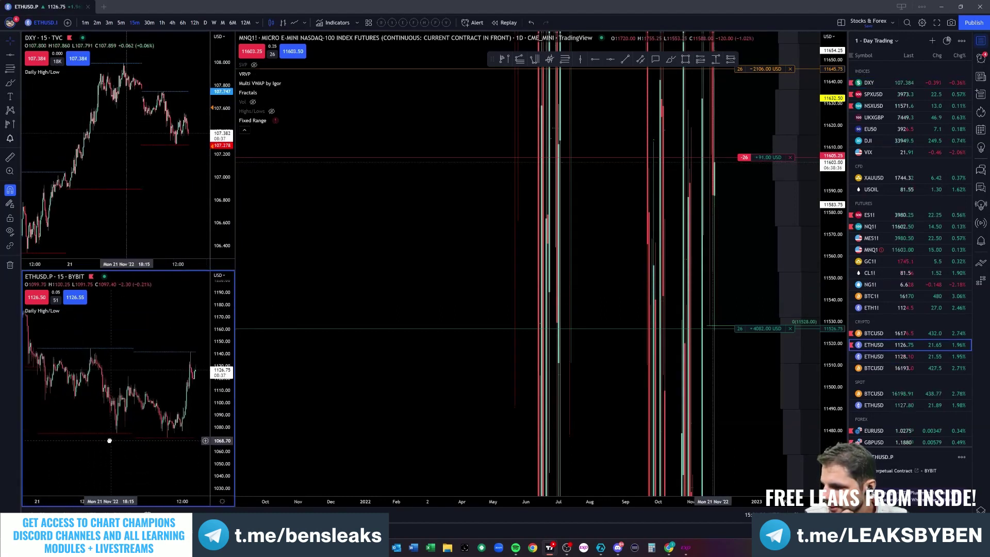
pyautogui.moveTo(157, 327); pyautogui.dragTo(132, 326)
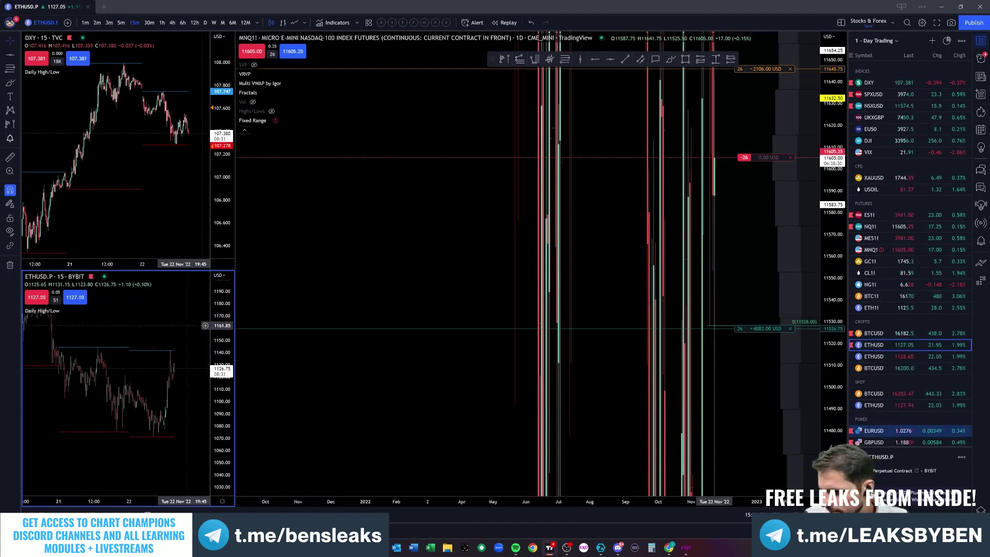
pyautogui.click(874, 431)
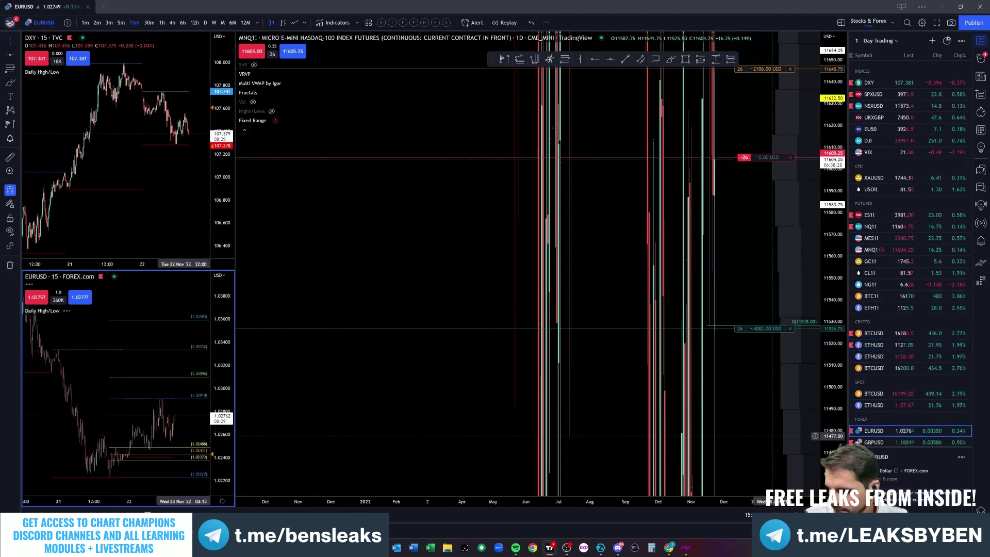
# Step: Delete the Fibonacci retracement drawing from the EURUSD 15-minute chart
pyautogui.moveTo(230, 358); pyautogui.dragTo(230, 373)
pyautogui.click(185, 397)
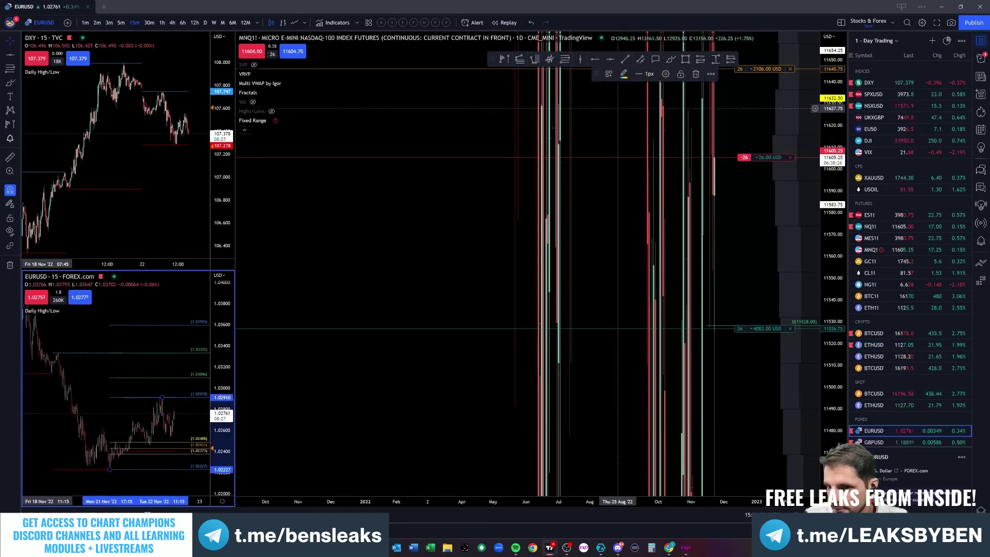
pyautogui.click(695, 74)
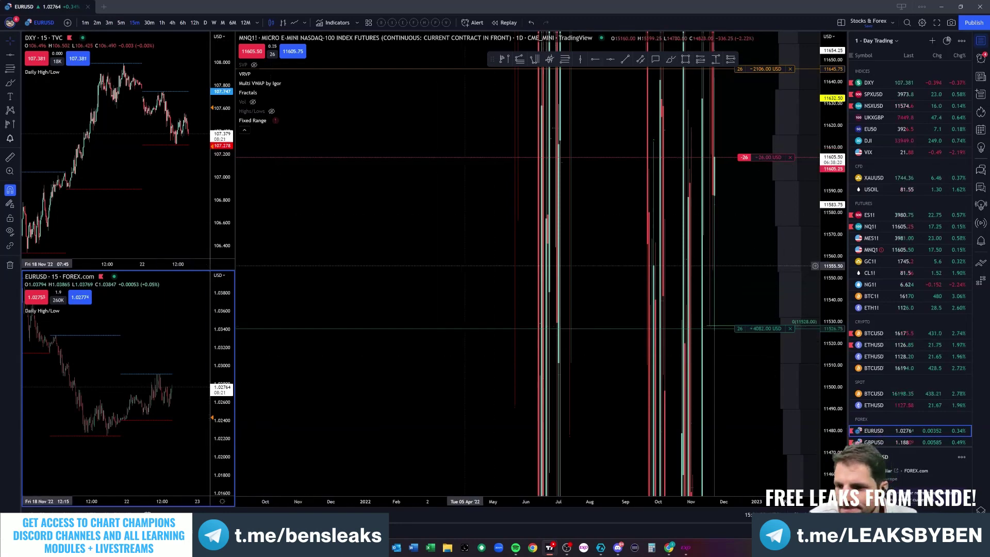
# Step: Reset the daily MNQ1! chart view and examine the most recent candles around the open position and its order levels
pyautogui.click(488, 272)
pyautogui.hotkey('alt', 'r')
pyautogui.scroll(12, 722, 335)
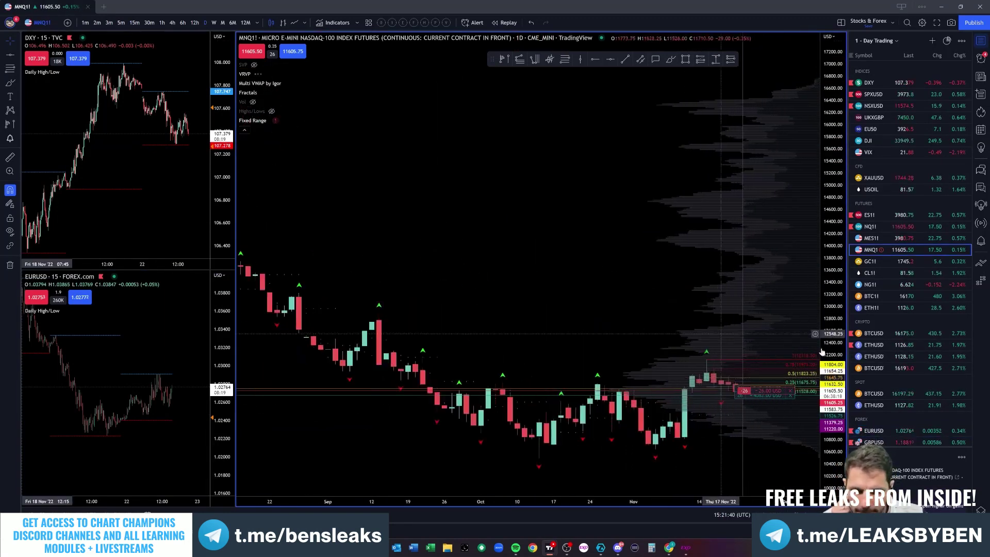
pyautogui.moveTo(825, 341); pyautogui.dragTo(825, 87)
pyautogui.moveTo(630, 312); pyautogui.dragTo(607, 80)
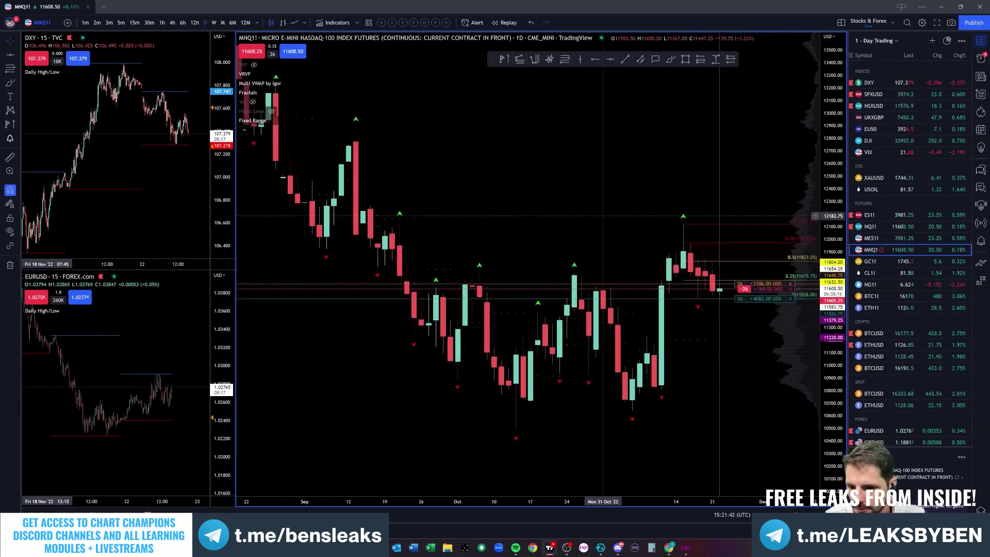
pyautogui.moveTo(722, 392); pyautogui.dragTo(699, 391)
pyautogui.moveTo(834, 381); pyautogui.dragTo(834, 153)
pyautogui.scroll(4, 729, 335)
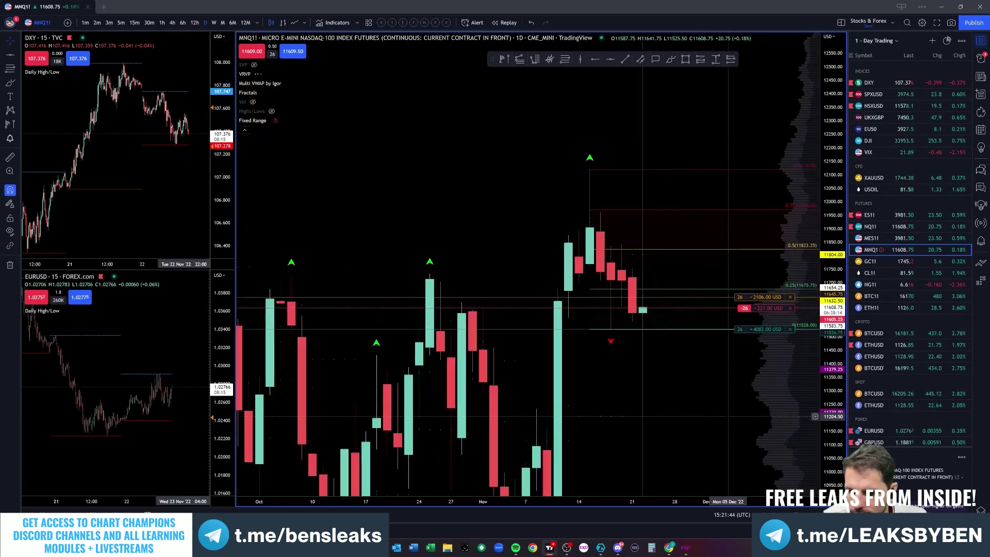
pyautogui.moveTo(730, 356); pyautogui.dragTo(761, 293)
pyautogui.moveTo(839, 290); pyautogui.dragTo(838, 182)
pyautogui.moveTo(727, 357); pyautogui.dragTo(729, 353)
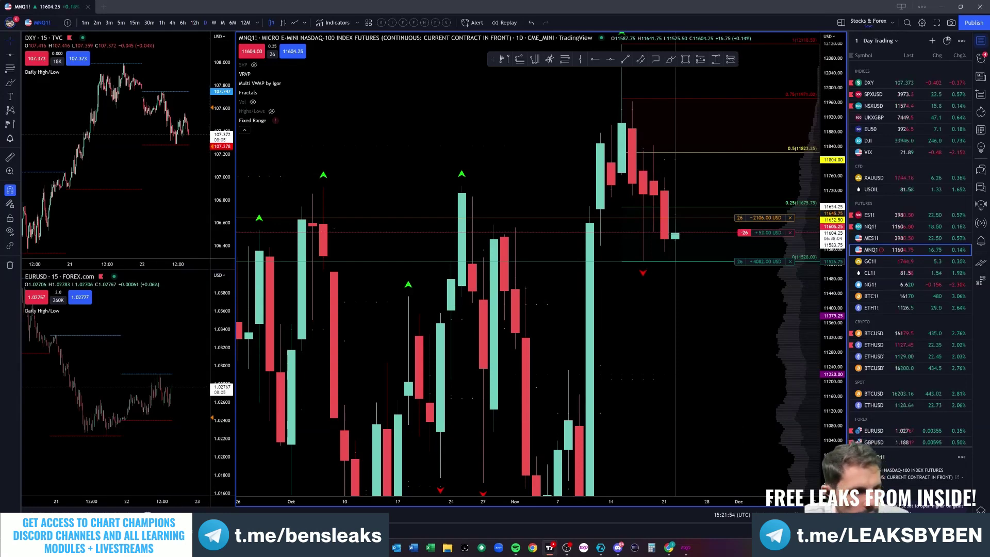
# Step: Switch to the Chart Champions live chat and delete the questions on shorting only the NQ and on the ES pdHigh/pdLow setup
pyautogui.moveTo(608, 556); pyautogui.dragTo(668, 62)
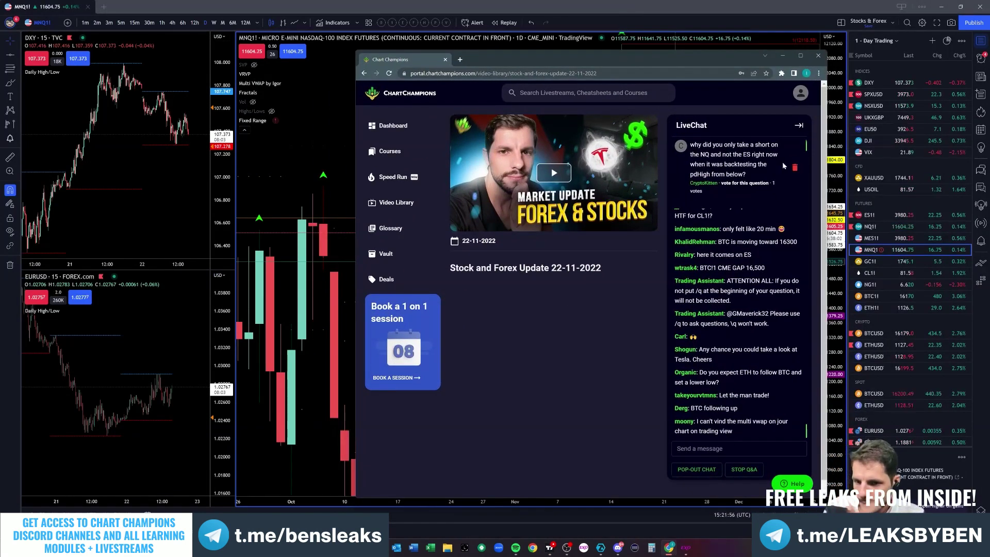
pyautogui.click(794, 169)
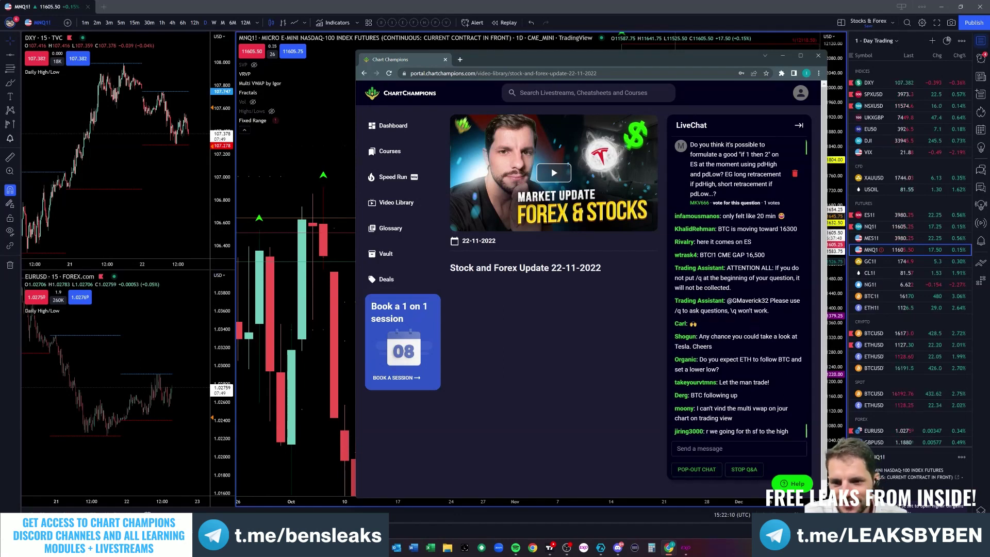
pyautogui.moveTo(694, 145); pyautogui.dragTo(752, 198)
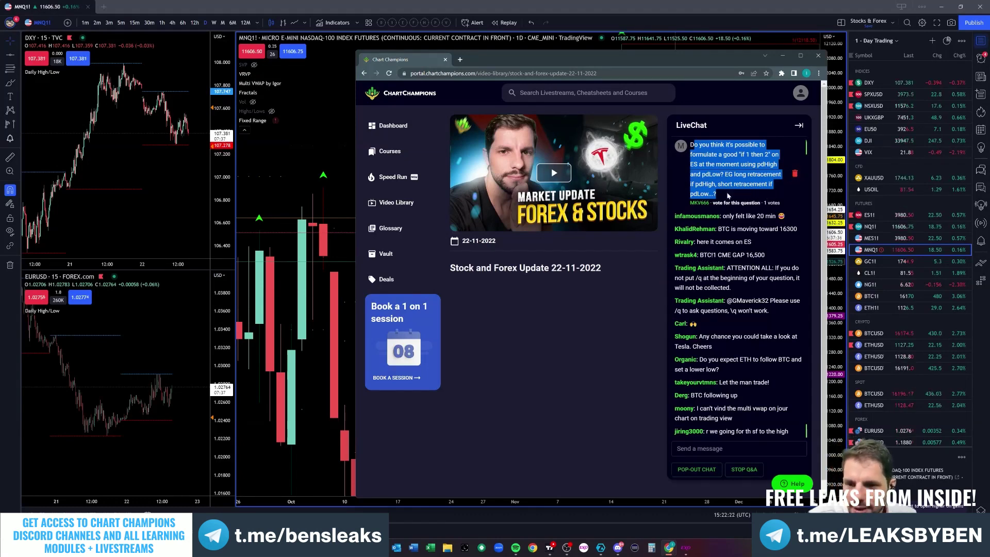
pyautogui.click(794, 175)
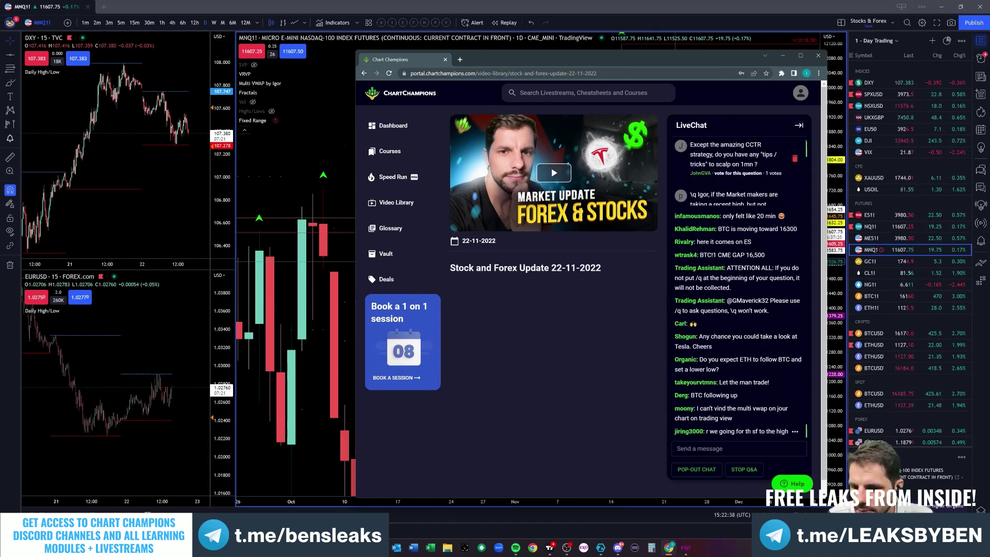
# Step: Read the queued live chat questions and delete the one about market makers taking a recent high
pyautogui.scroll(-1, 722, 189)
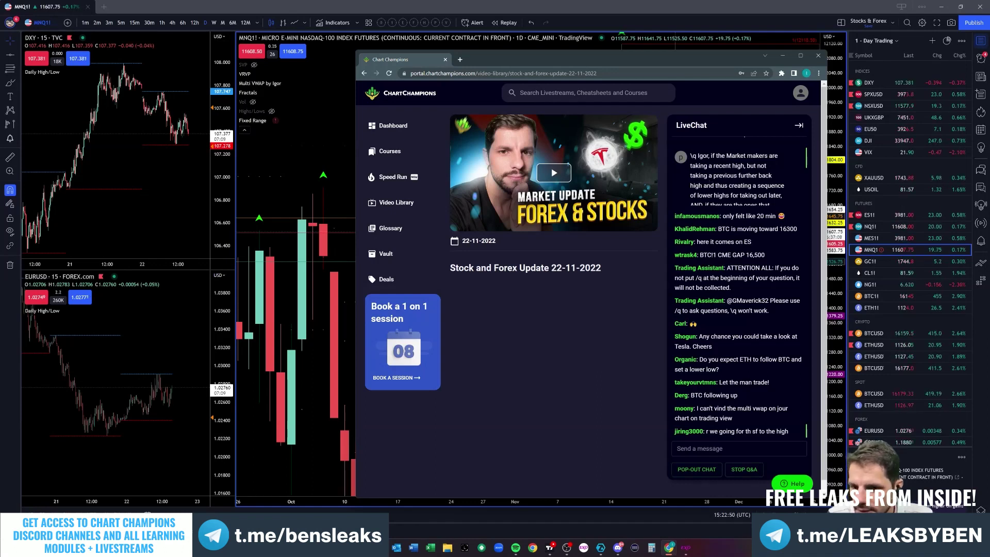
pyautogui.scroll(-2, 737, 170)
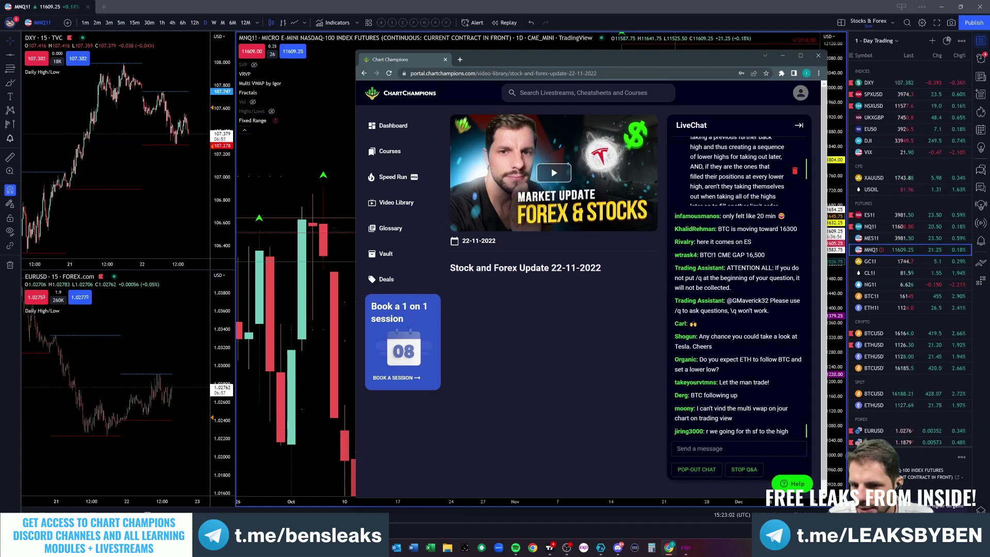
pyautogui.scroll(-1, 738, 173)
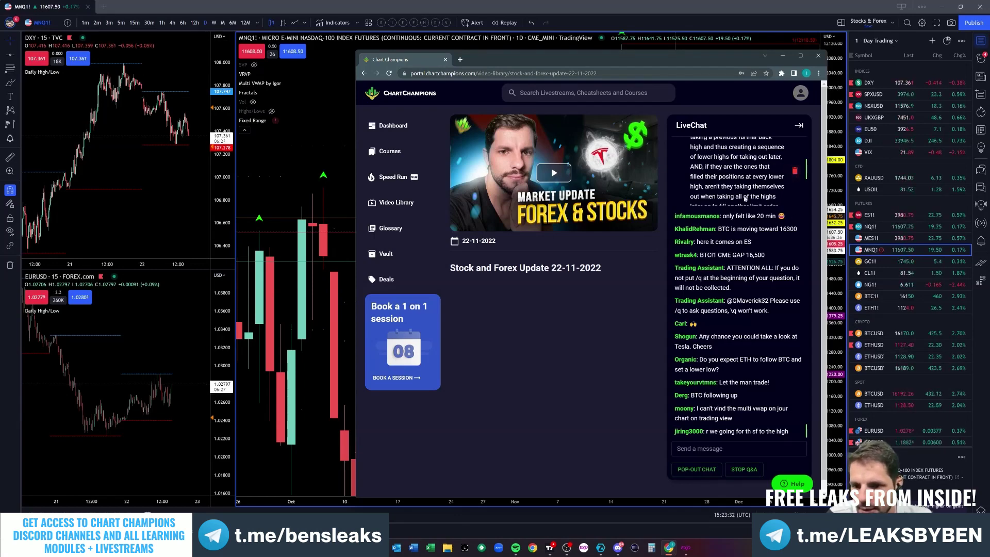
pyautogui.click(796, 172)
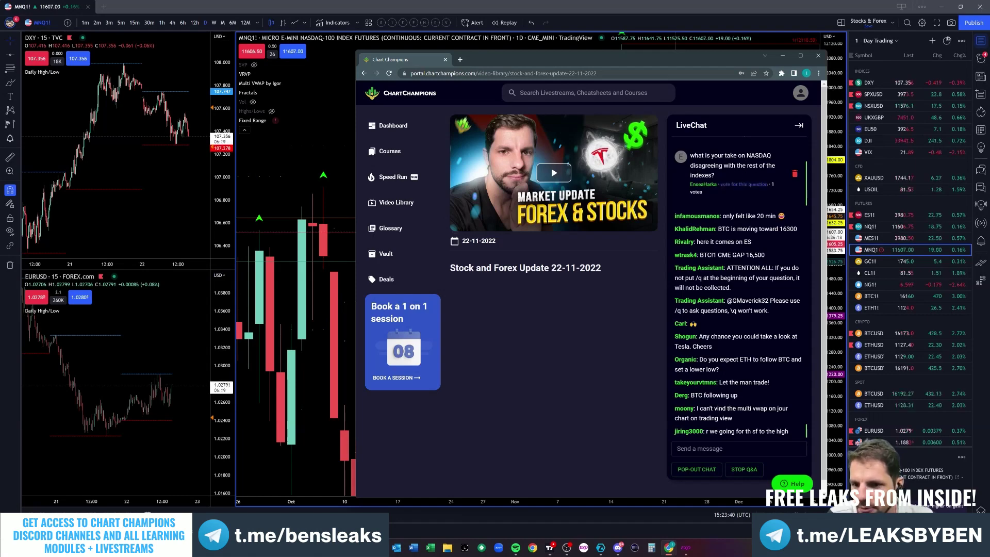
# Step: Delete the live chat question about 1-minute scalping tips and move the chat window off the charts
pyautogui.moveTo(666, 55); pyautogui.dragTo(678, 38)
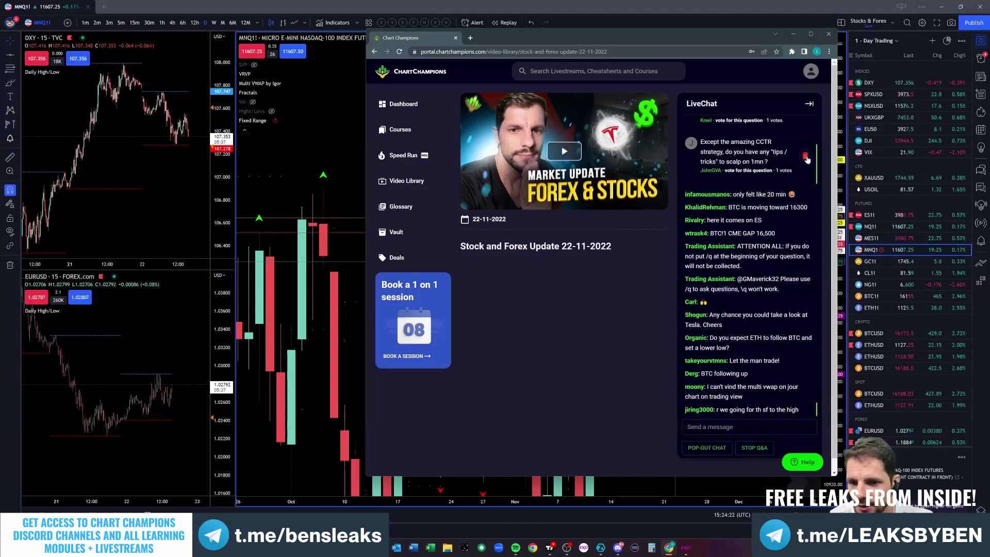
pyautogui.click(806, 157)
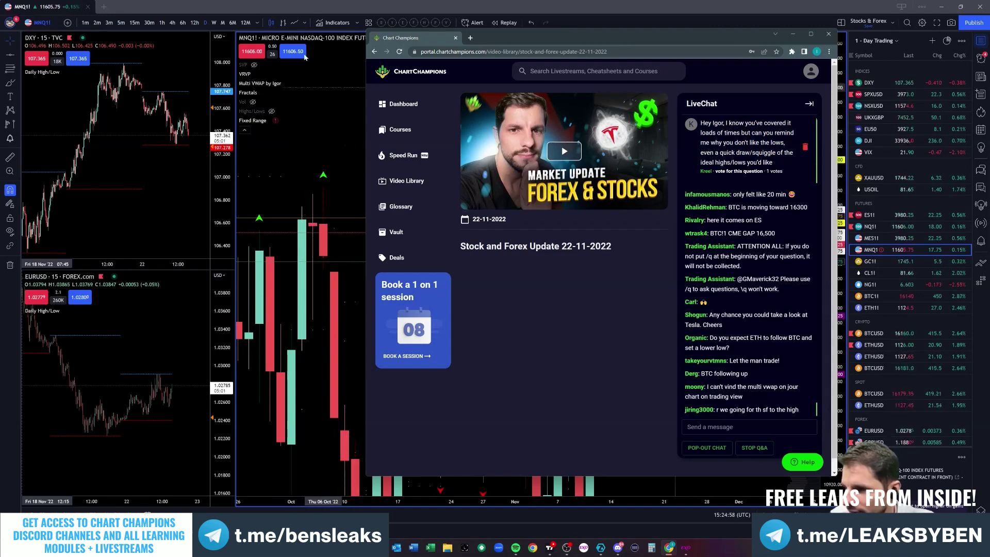
pyautogui.moveTo(652, 42); pyautogui.dragTo(989, 67)
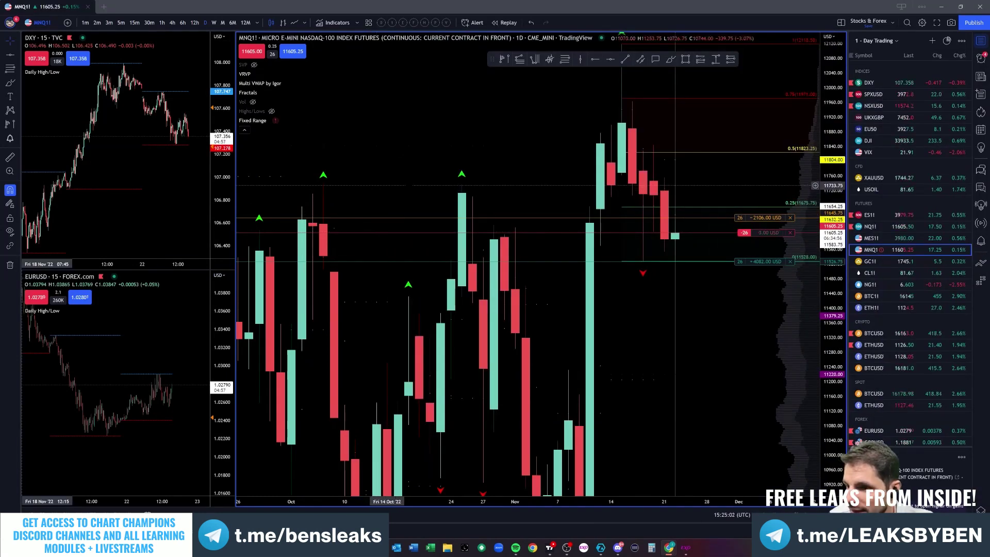
# Step: Examine the swing highs and lows on the daily MNQ1! chart from October to late November
pyautogui.moveTo(833, 245); pyautogui.dragTo(833, 371)
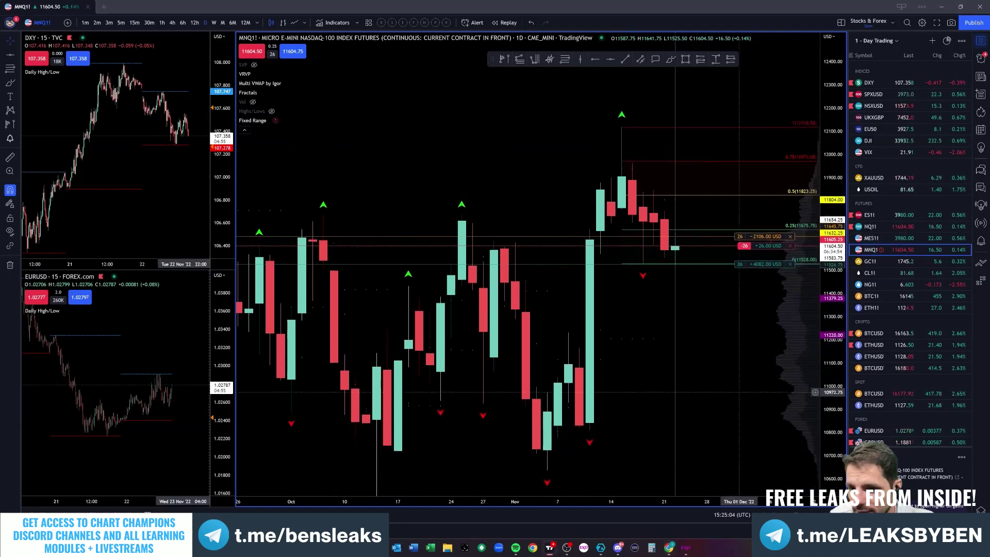
pyautogui.moveTo(764, 351); pyautogui.dragTo(765, 301)
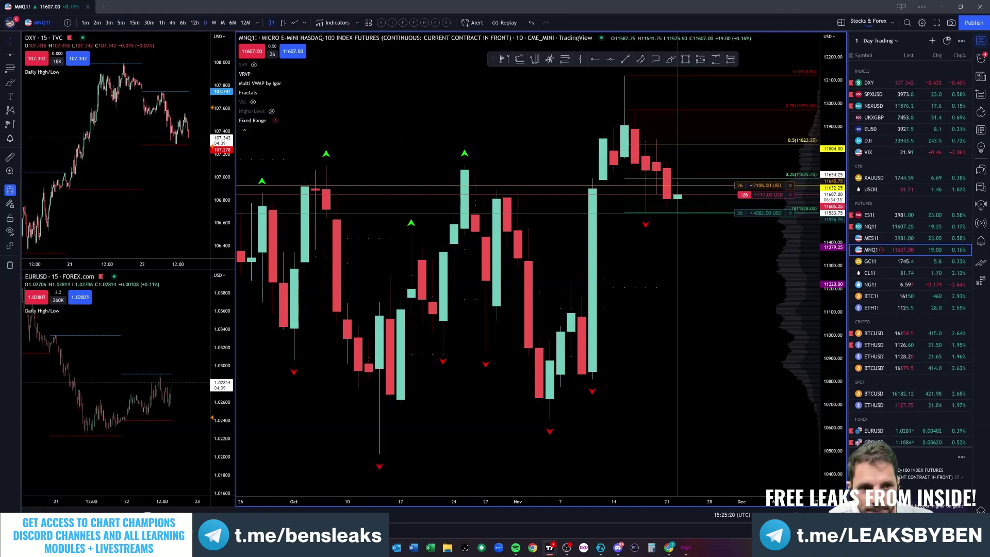
pyautogui.moveTo(467, 401); pyautogui.dragTo(522, 378)
pyautogui.scroll(3, 668, 418)
pyautogui.scroll(-4, 526, 395)
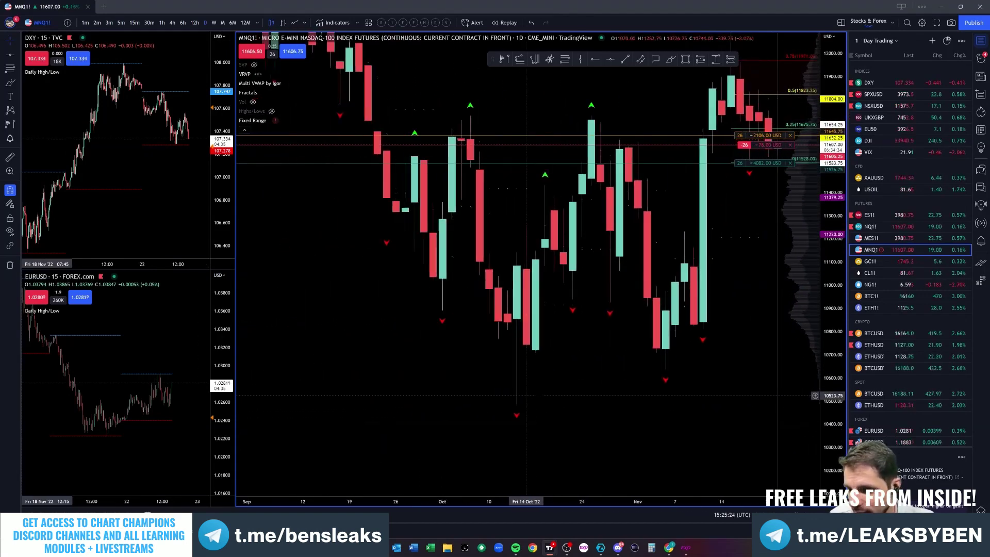
pyautogui.moveTo(525, 96); pyautogui.dragTo(506, 132)
pyautogui.moveTo(664, 126); pyautogui.dragTo(528, 150)
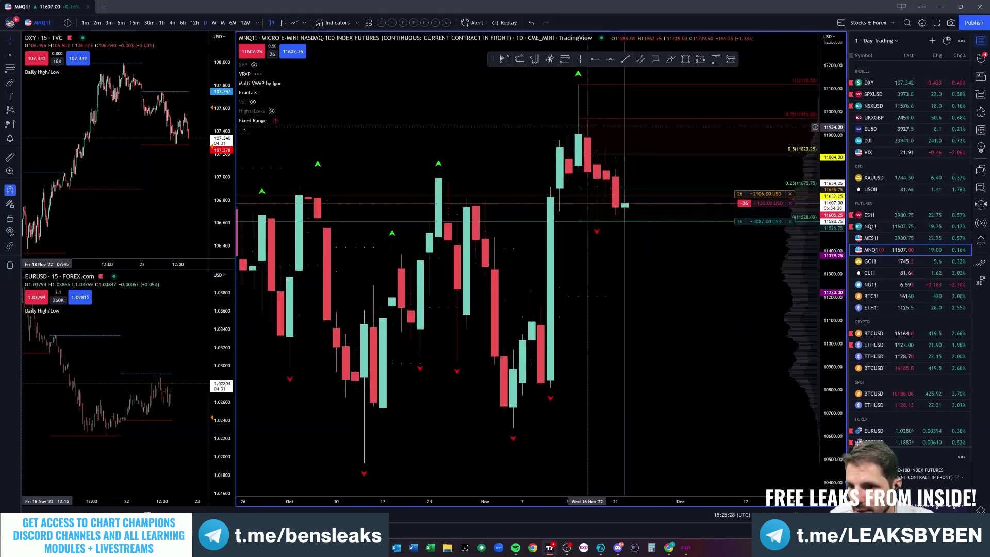
pyautogui.moveTo(668, 285); pyautogui.dragTo(715, 255)
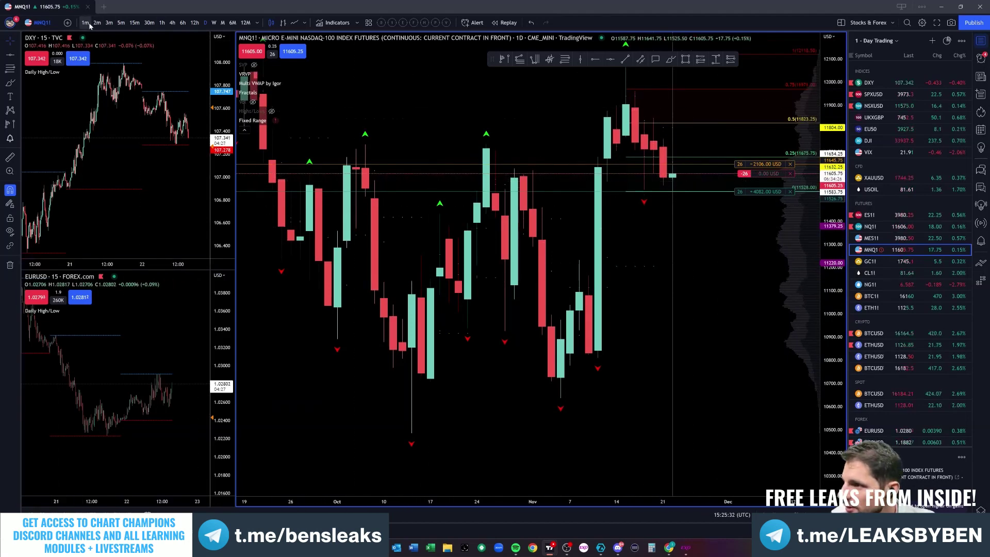
# Step: Switch the MNQ1! chart to the one-minute timeframe and reset its view
pyautogui.click(85, 23)
pyautogui.rightClick(673, 250)
pyautogui.click(691, 259)
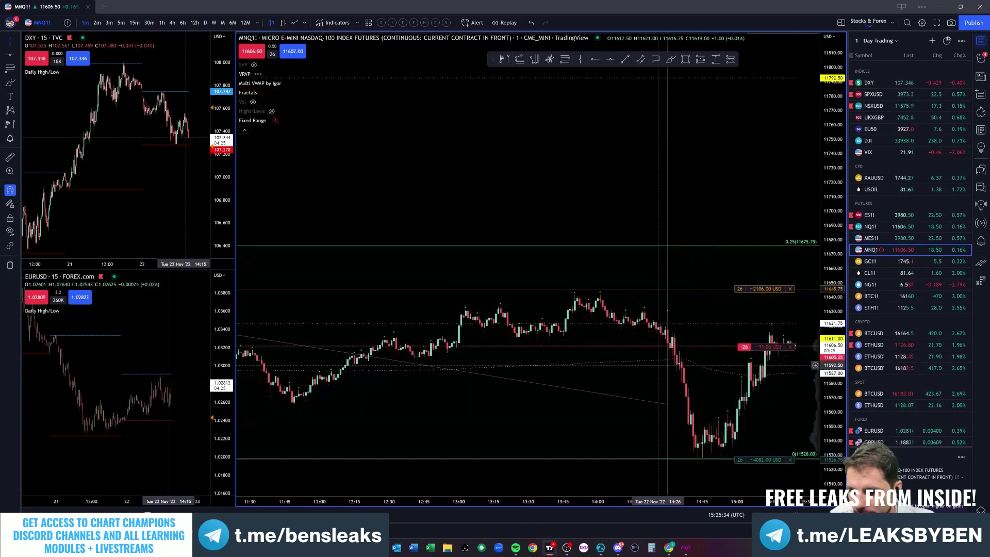
# Step: Examine the latest one-minute MNQ1! swing low and high, and compare them with the wider overnight price range
pyautogui.scroll(-2, 659, 365)
pyautogui.moveTo(700, 367); pyautogui.dragTo(552, 370)
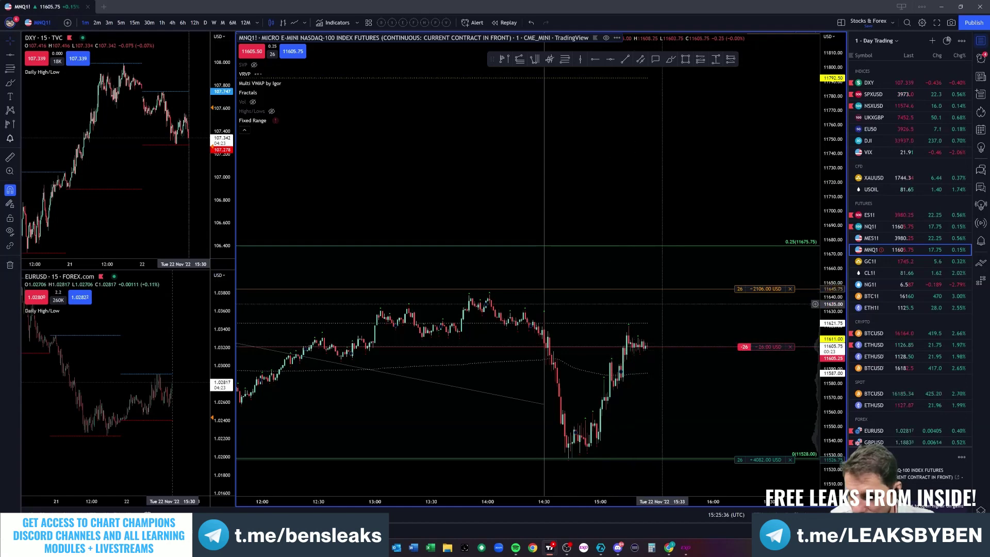
pyautogui.moveTo(694, 289); pyautogui.dragTo(737, 272)
pyautogui.moveTo(832, 330); pyautogui.dragTo(833, 271)
pyautogui.moveTo(634, 361); pyautogui.dragTo(631, 187)
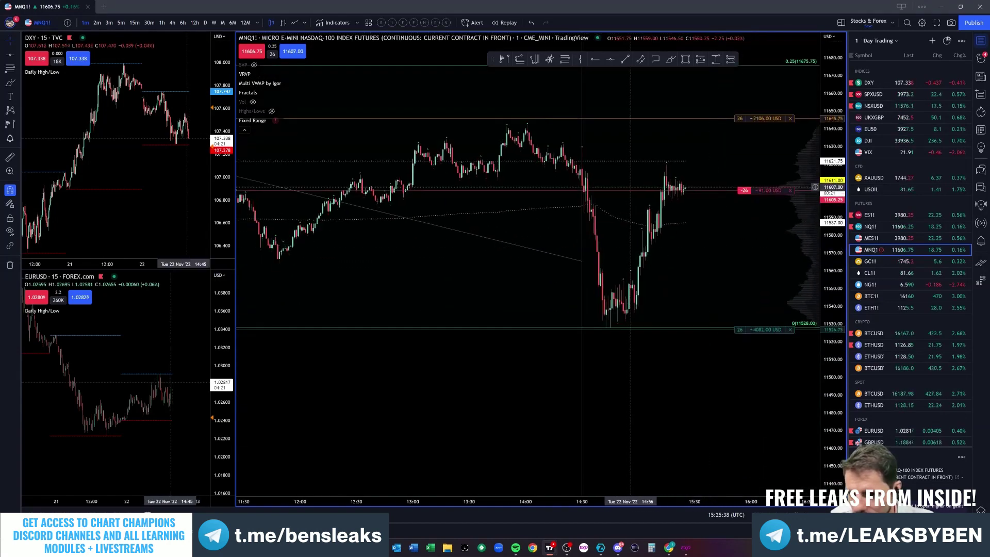
pyautogui.moveTo(685, 211); pyautogui.dragTo(692, 197)
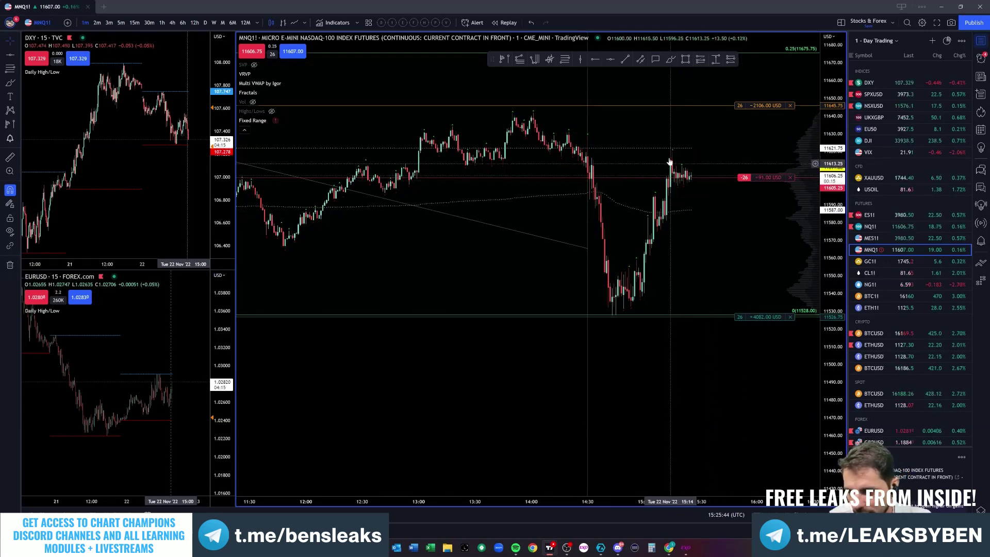
pyautogui.moveTo(727, 250); pyautogui.dragTo(754, 236)
pyautogui.scroll(2, 722, 309)
pyautogui.moveTo(679, 398); pyautogui.dragTo(705, 358)
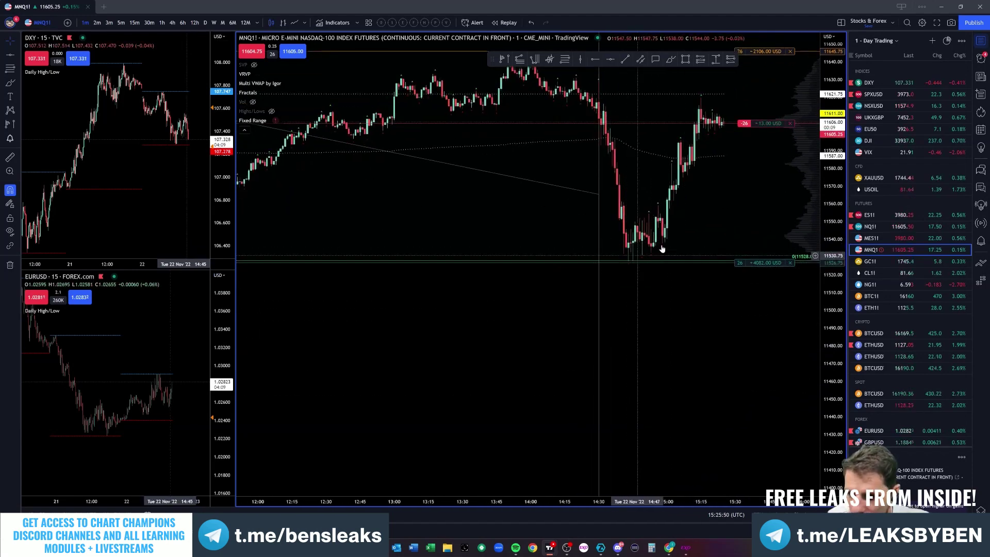
pyautogui.scroll(-10, 634, 253)
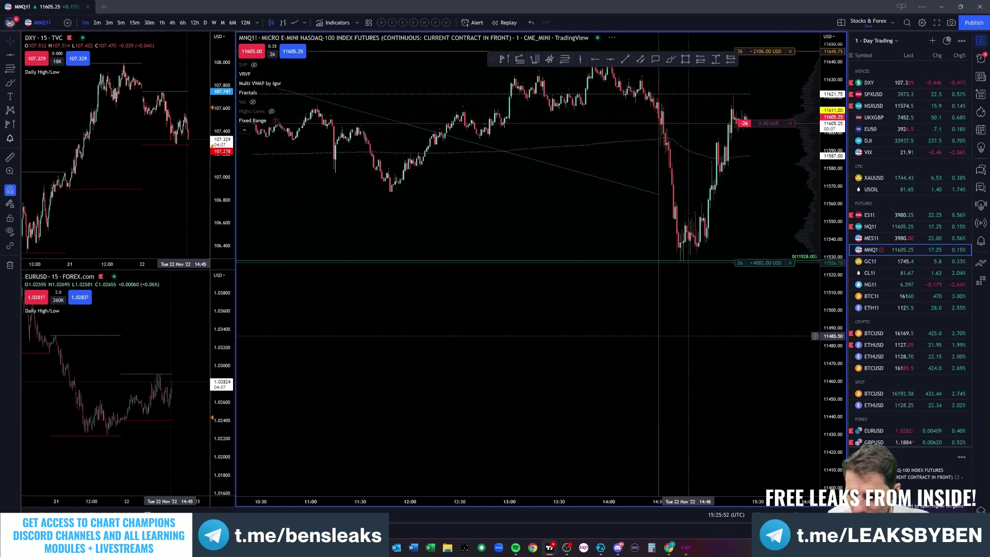
pyautogui.scroll(5, 554, 306)
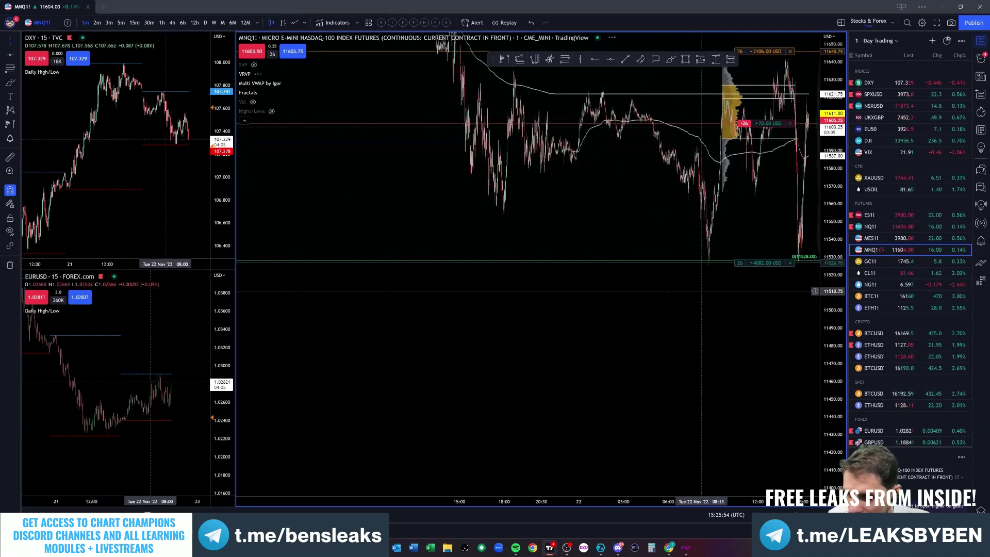
pyautogui.moveTo(689, 313); pyautogui.dragTo(594, 311)
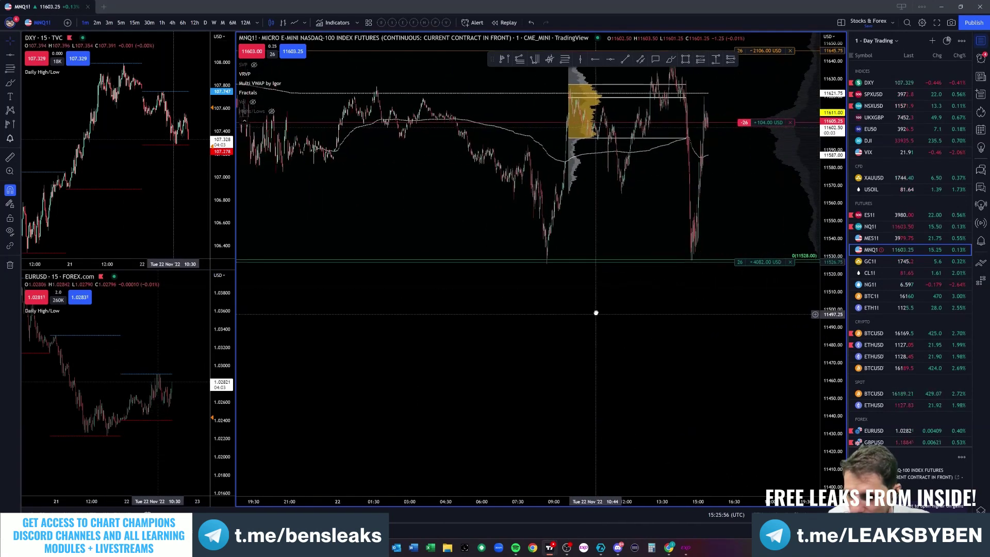
pyautogui.scroll(8, 711, 233)
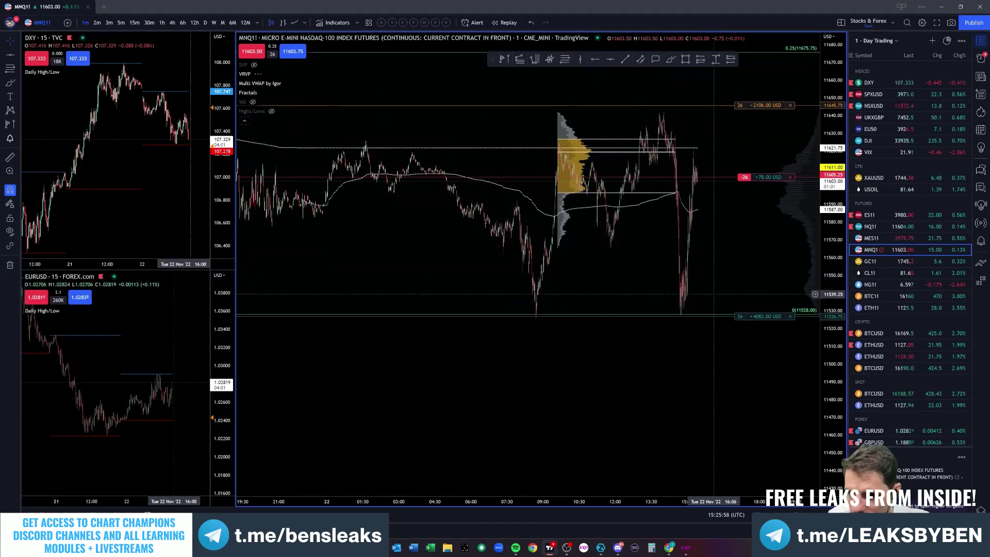
pyautogui.scroll(-5, 661, 263)
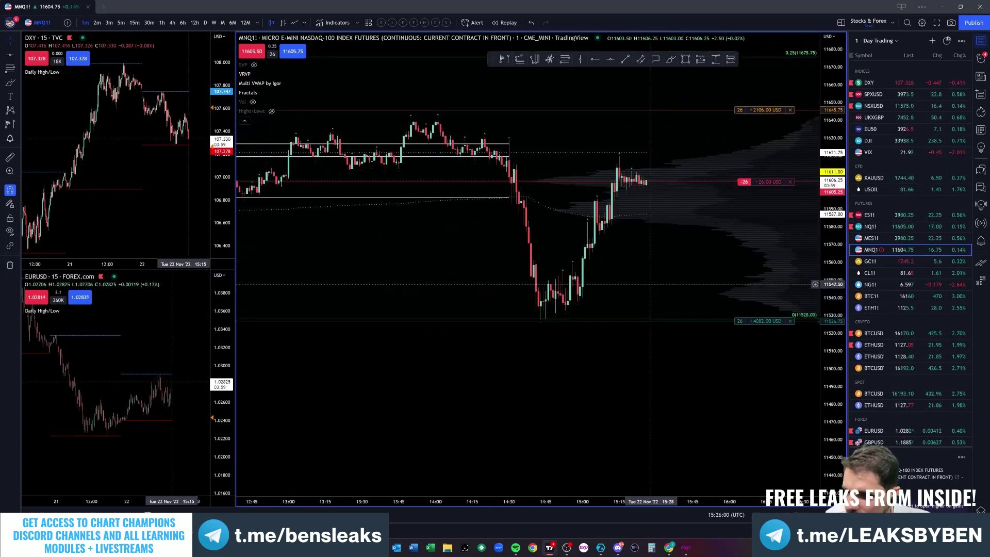
# Step: Examine the one-minute MNQ1! selloff and rebound around the open position's entry against the earlier session's price action
pyautogui.scroll(-3, 582, 167)
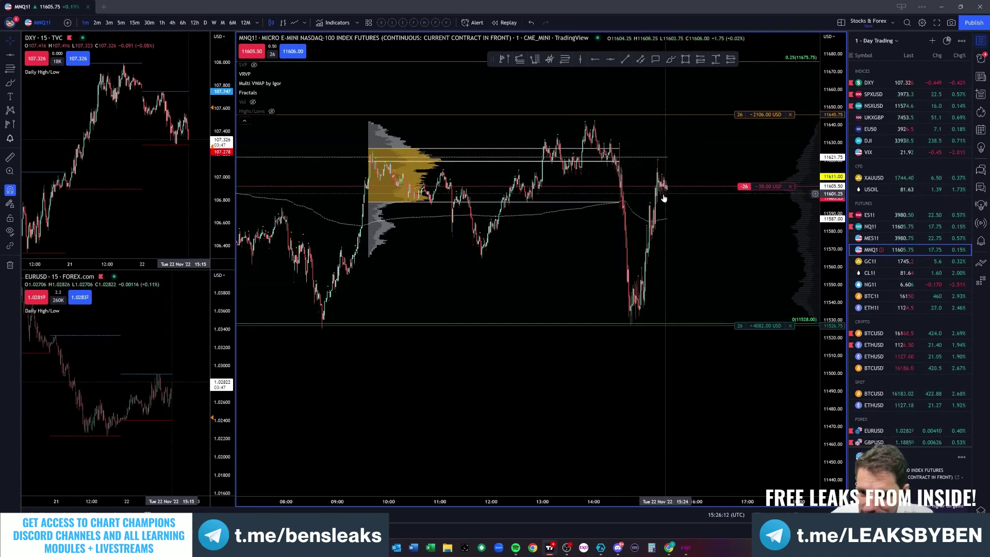
pyautogui.scroll(5, 664, 198)
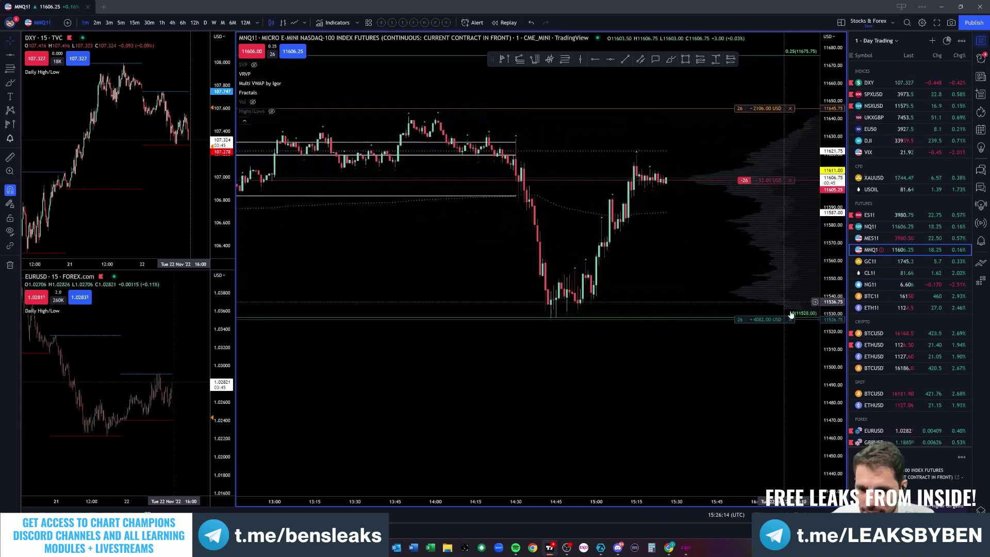
pyautogui.scroll(4, 790, 314)
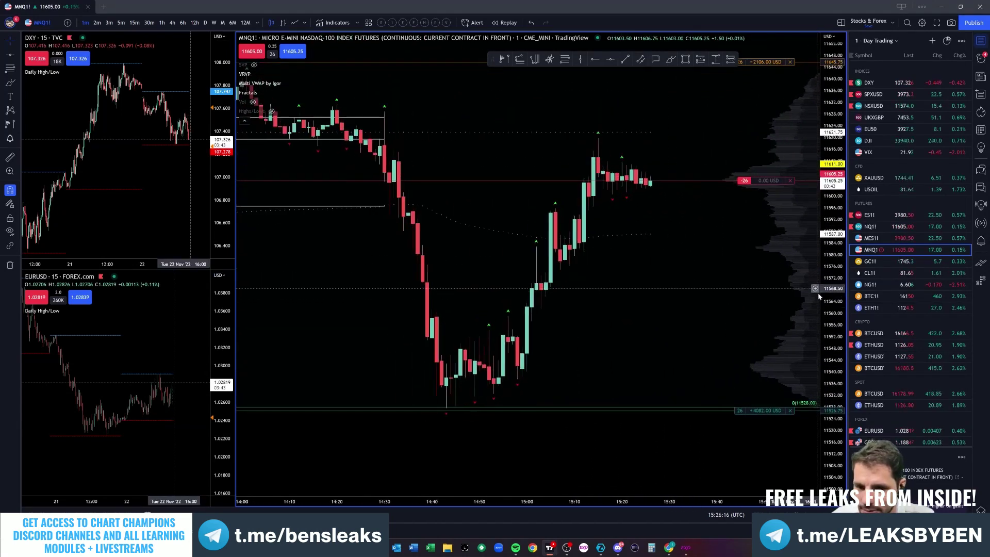
pyautogui.moveTo(831, 340); pyautogui.dragTo(831, 262)
pyautogui.moveTo(669, 304); pyautogui.dragTo(690, 299)
pyautogui.moveTo(832, 258); pyautogui.dragTo(831, 321)
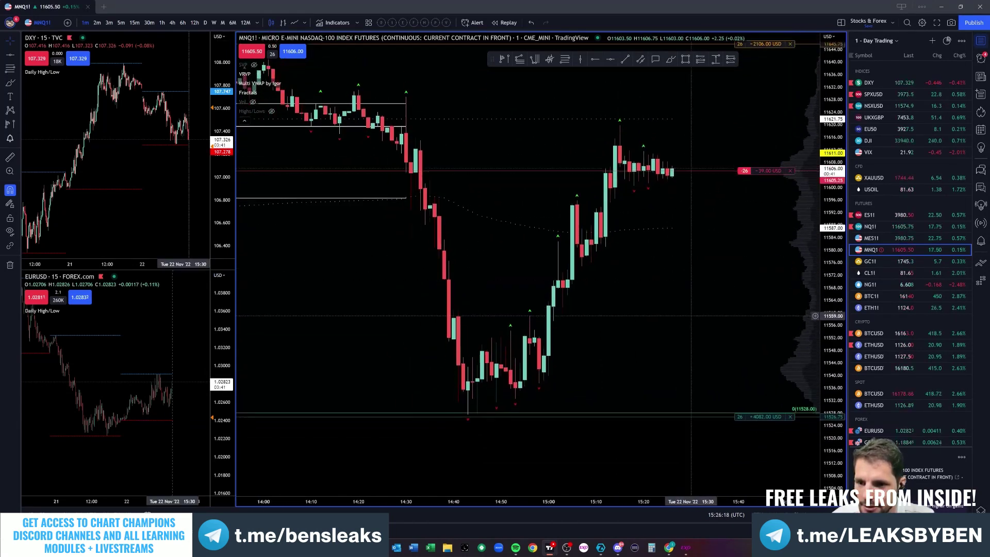
# Step: Draw a falling MNQ1! trend line from about 11619.75 to 11604.75 and a rising one from about 11521.75 to 11535.00
pyautogui.scroll(-4, 691, 315)
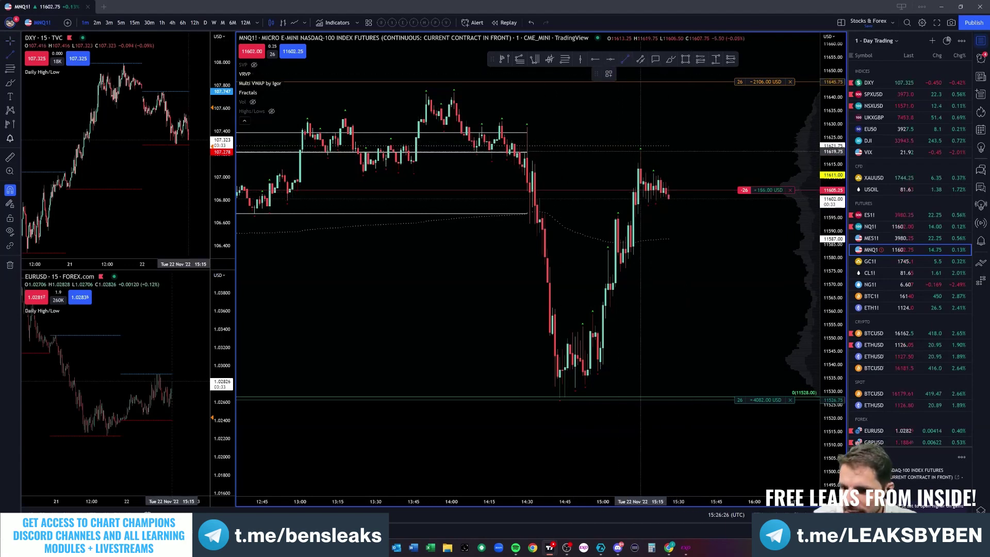
pyautogui.moveTo(641, 150); pyautogui.dragTo(679, 191)
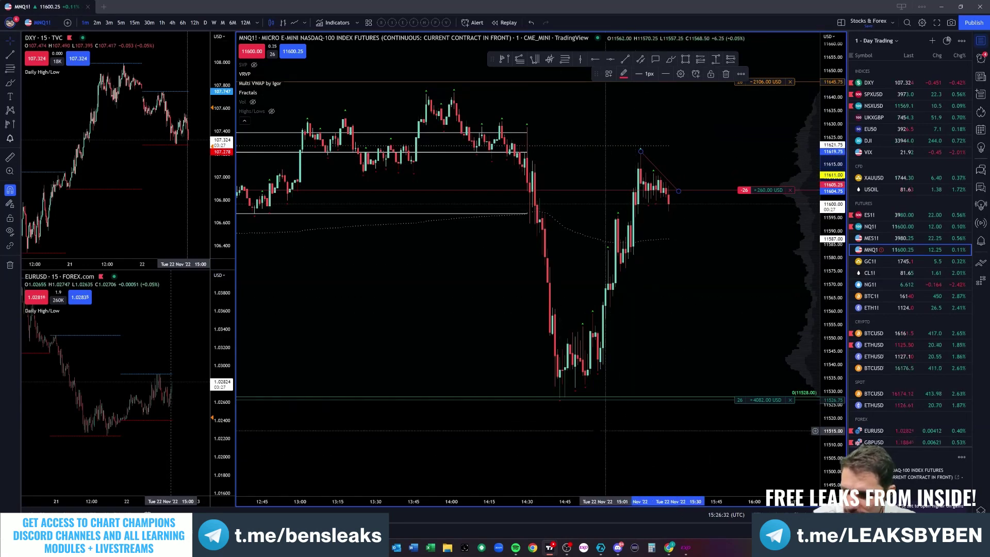
pyautogui.moveTo(559, 368); pyautogui.dragTo(565, 363)
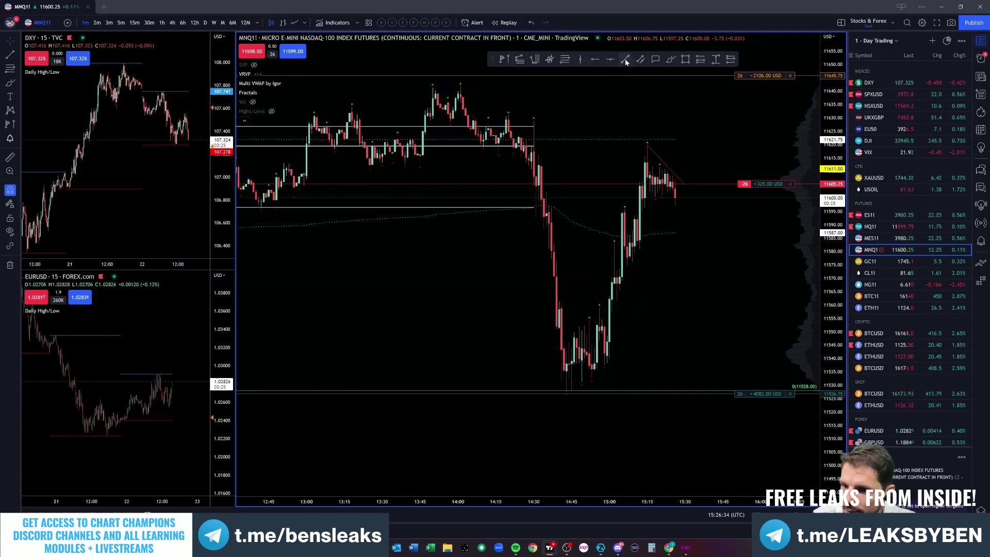
pyautogui.moveTo(616, 272); pyautogui.dragTo(639, 250)
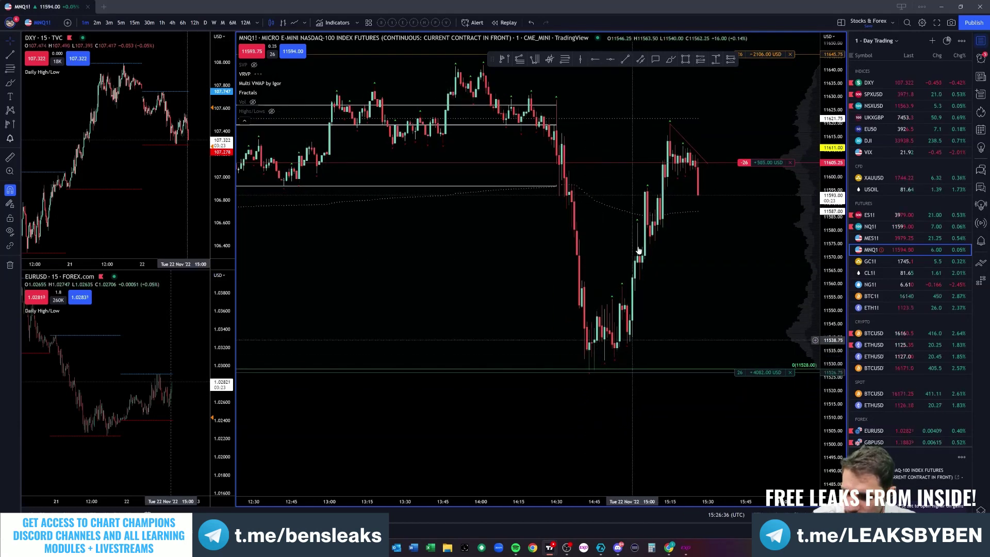
pyautogui.click(625, 59)
pyautogui.click(597, 385)
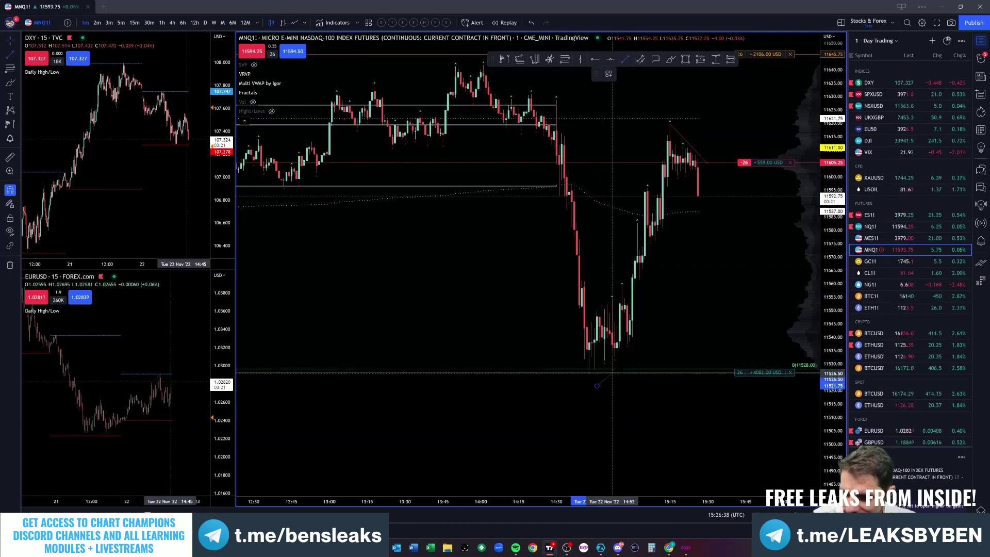
pyautogui.click(642, 350)
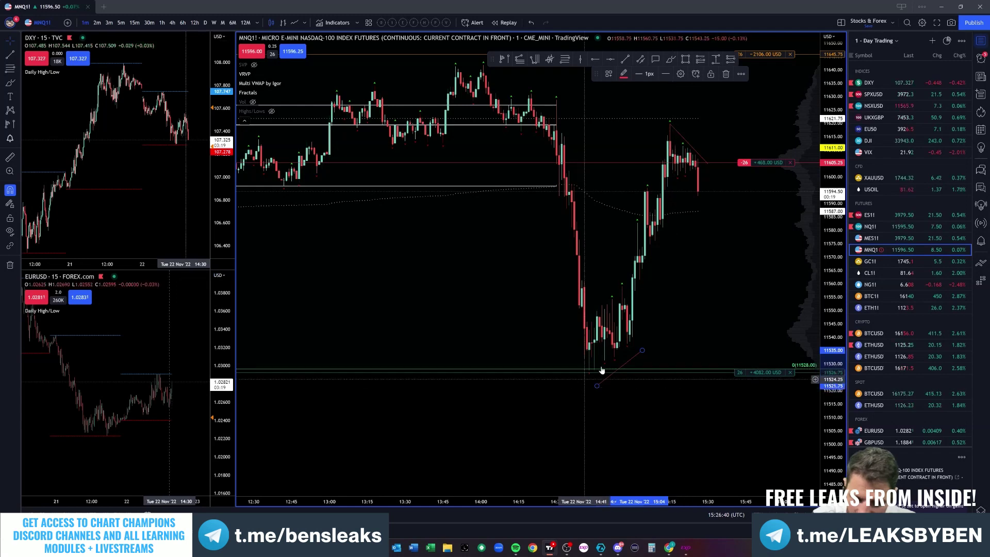
# Step: Delete the falling trend line at the recent highs and the rising trend line below the lows
pyautogui.moveTo(700, 292); pyautogui.dragTo(652, 301)
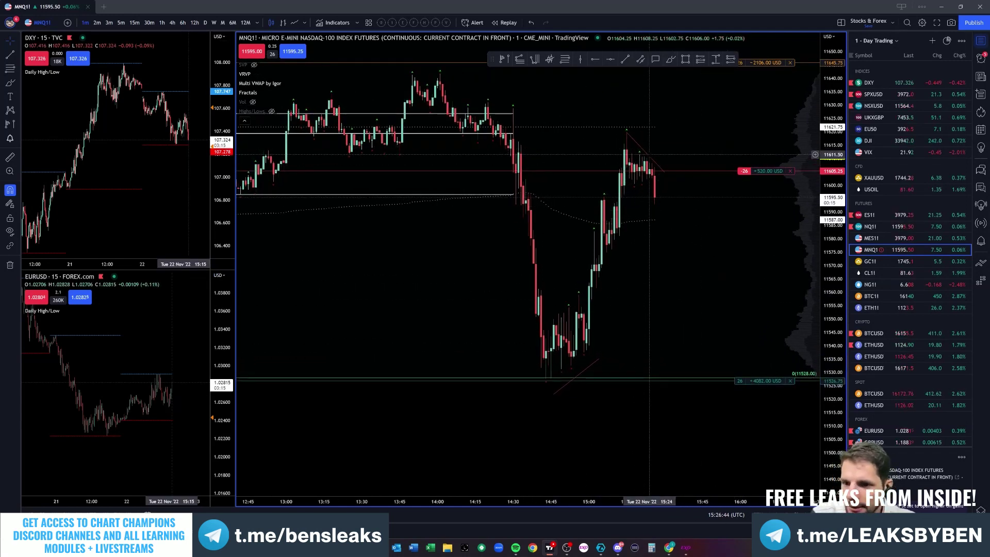
pyautogui.click(644, 151)
pyautogui.click(723, 77)
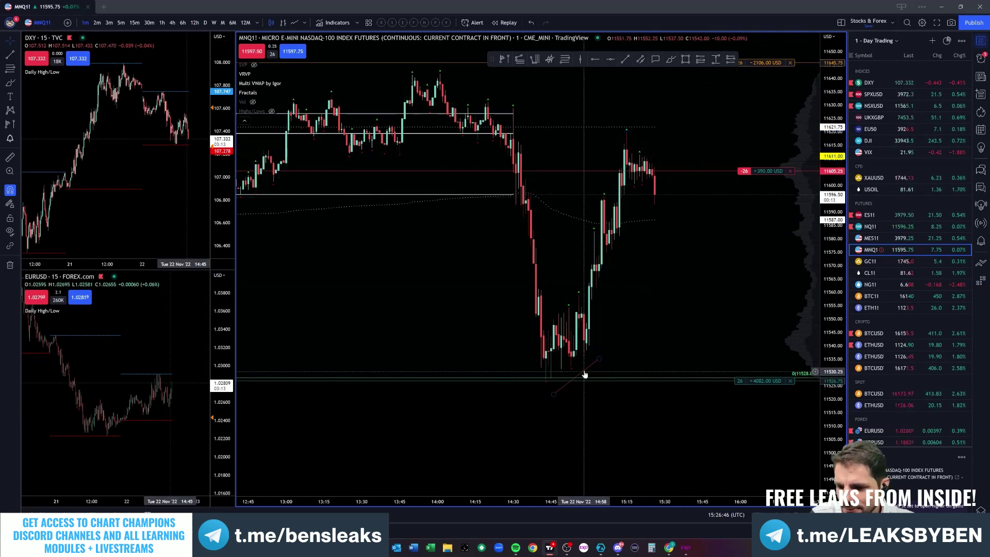
pyautogui.click(581, 373)
pyautogui.click(725, 76)
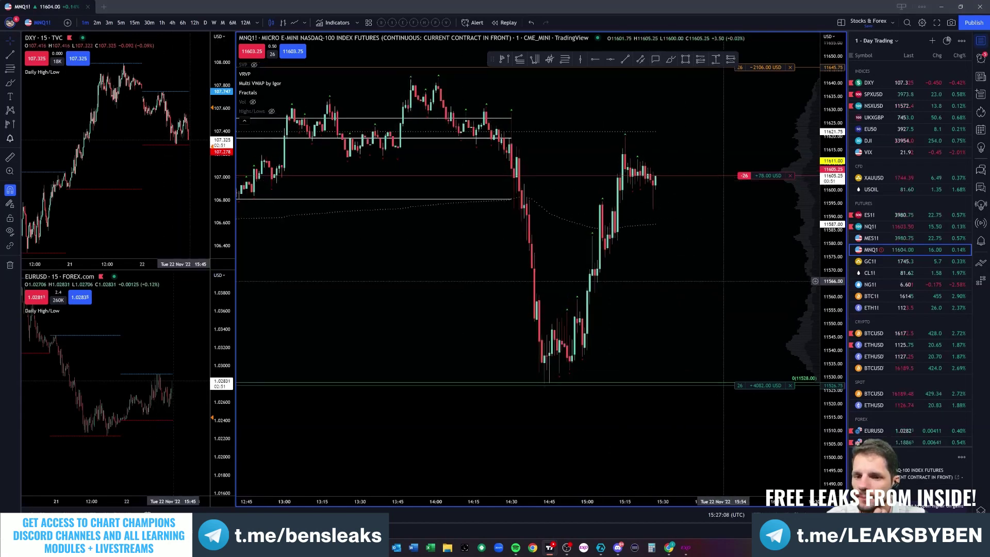
# Step: Switch the main chart to the BTCUSD perpetual contract on the one-hour timeframe, showing the swings since mid-November
pyautogui.click(872, 333)
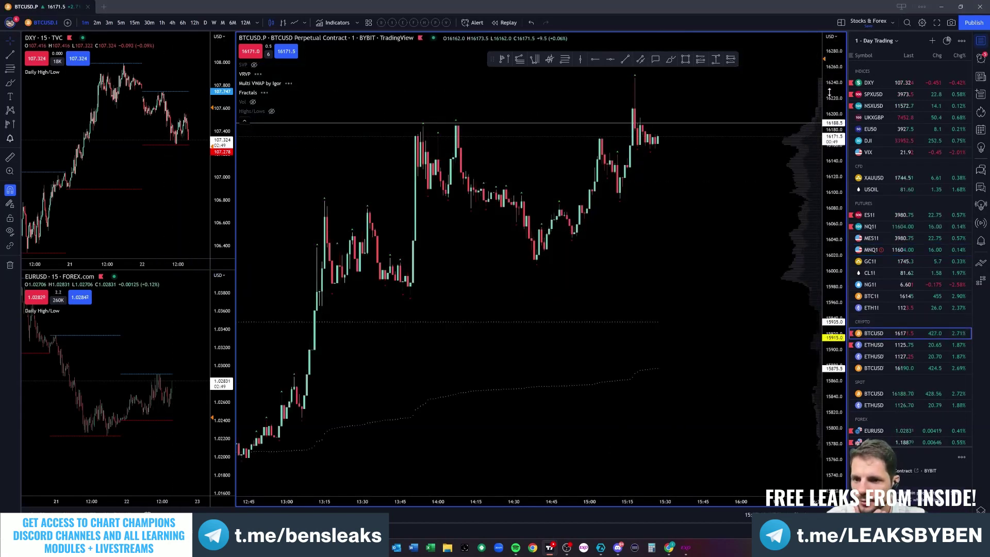
pyautogui.scroll(-5, 750, 208)
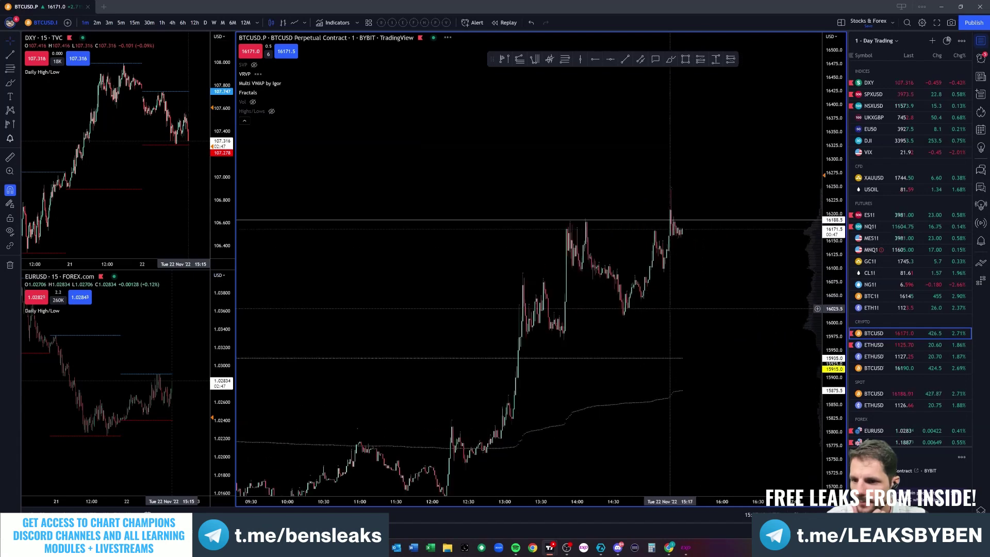
pyautogui.scroll(-4, 550, 170)
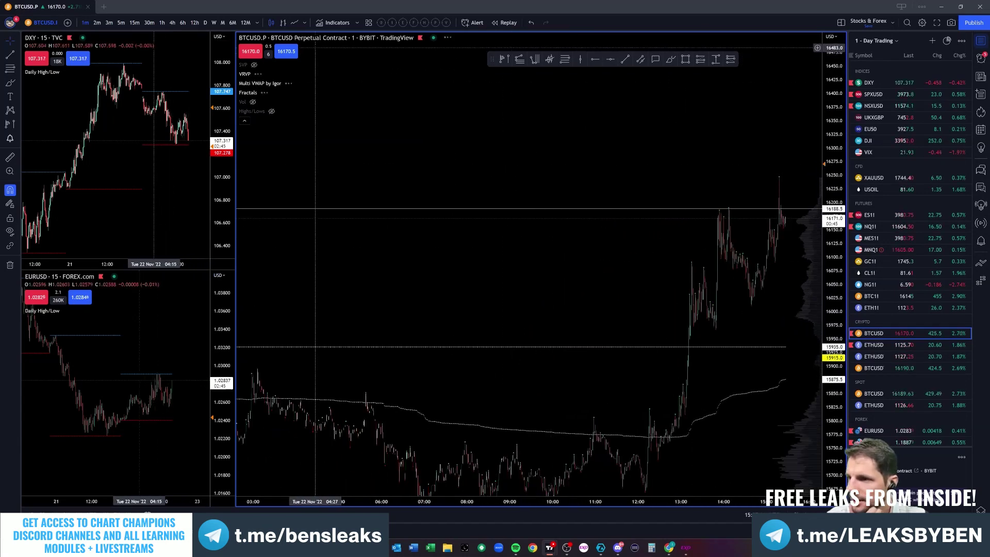
pyautogui.click(164, 24)
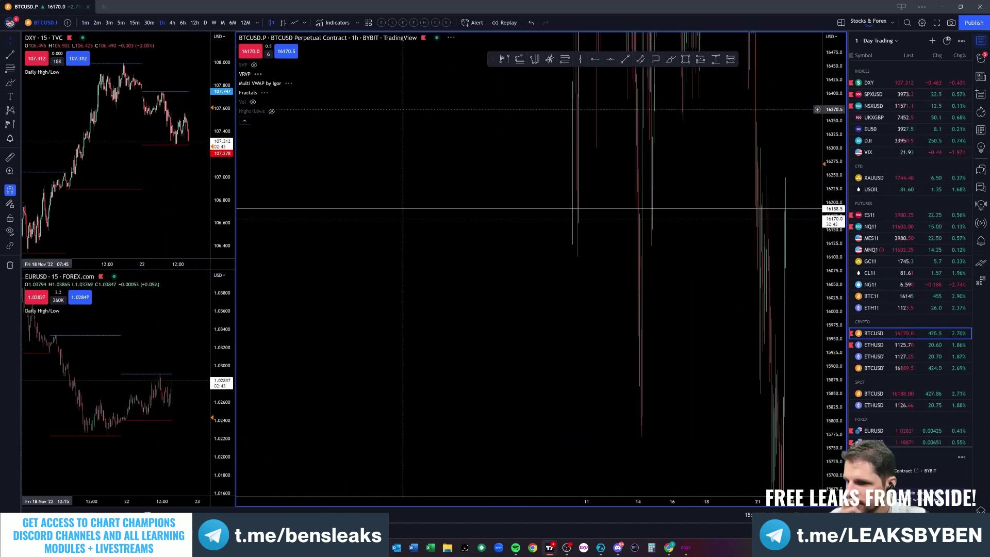
pyautogui.scroll(3, 708, 333)
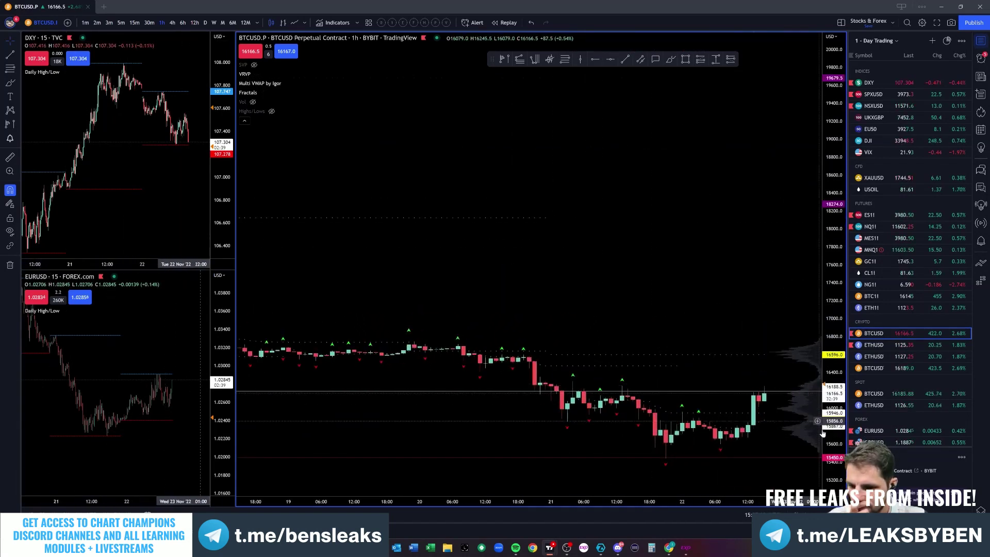
pyautogui.moveTo(706, 382); pyautogui.dragTo(569, 220)
pyautogui.scroll(-5, 569, 220)
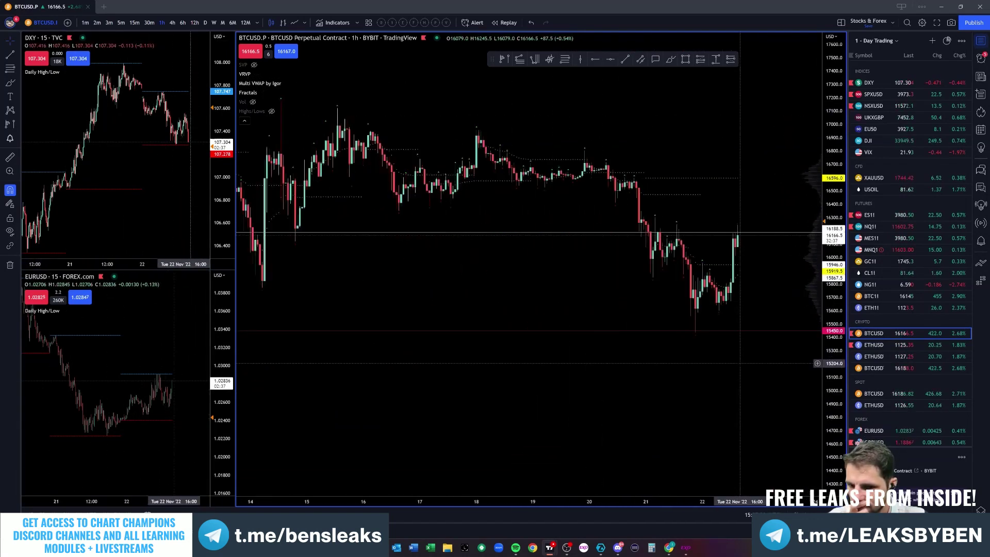
# Step: Delete the horizontal line at 16188.5 and draw a new one at the 21 November swing high, 16300.0
pyautogui.click(558, 233)
pyautogui.click(726, 74)
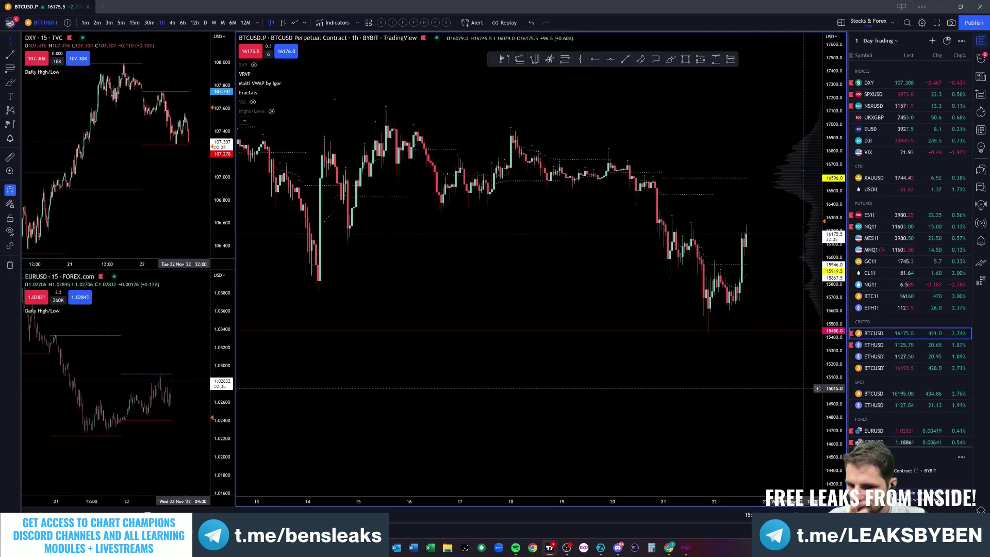
pyautogui.moveTo(839, 399); pyautogui.dragTo(839, 347)
pyautogui.scroll(6, 570, 90)
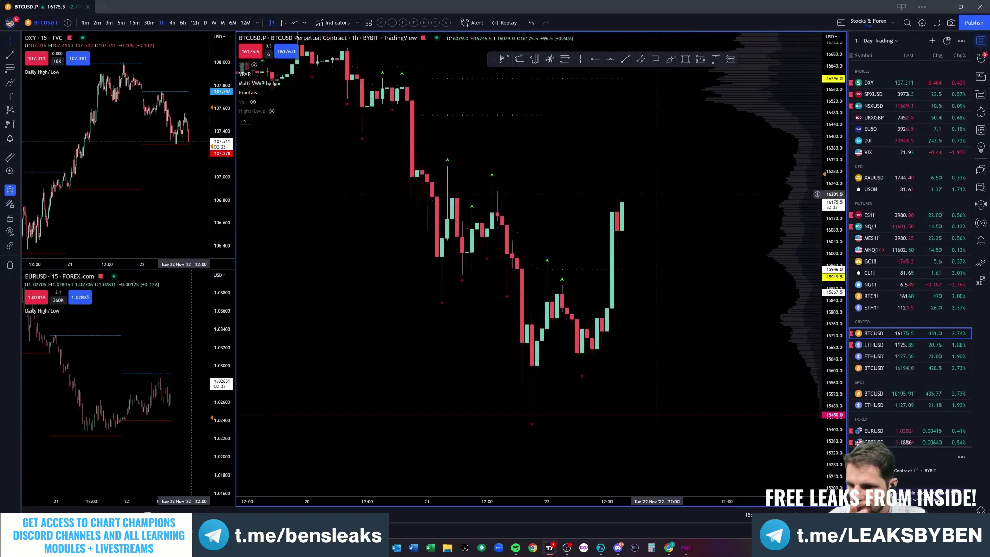
pyautogui.click(610, 59)
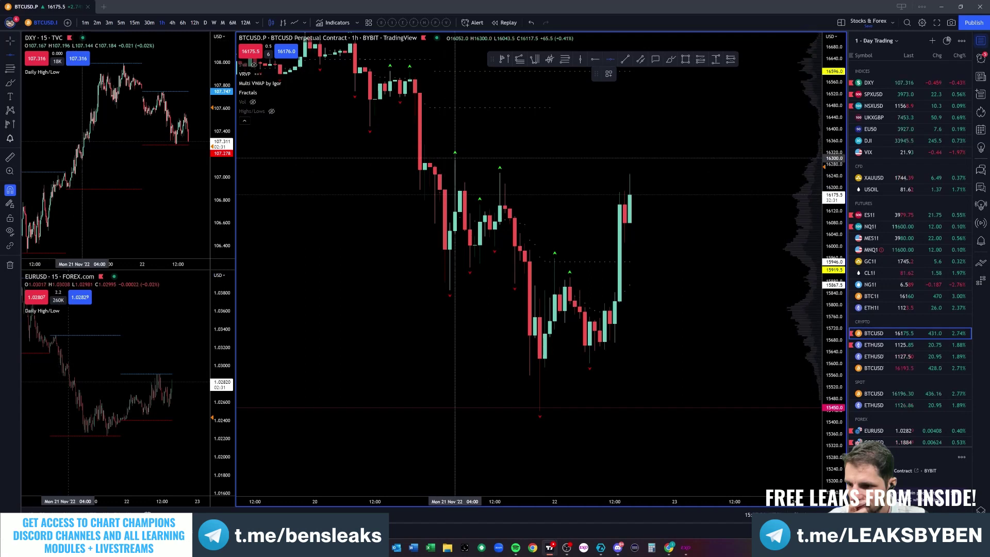
pyautogui.click(528, 159)
pyautogui.moveTo(834, 202); pyautogui.dragTo(834, 277)
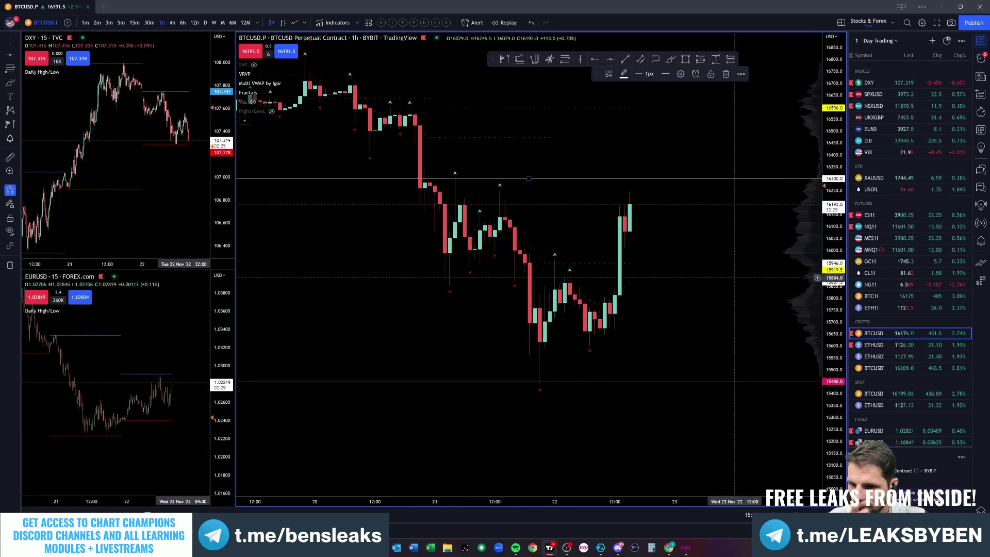
pyautogui.moveTo(690, 288); pyautogui.dragTo(722, 290)
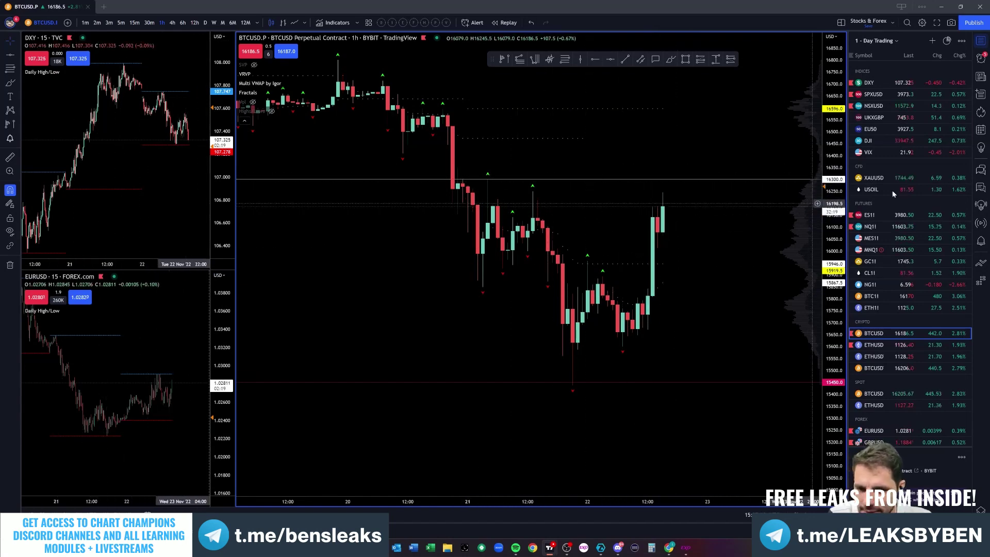
# Step: Switch the main chart to MES1! on the one-minute timeframe and examine the latest rally and pullback
pyautogui.click(871, 238)
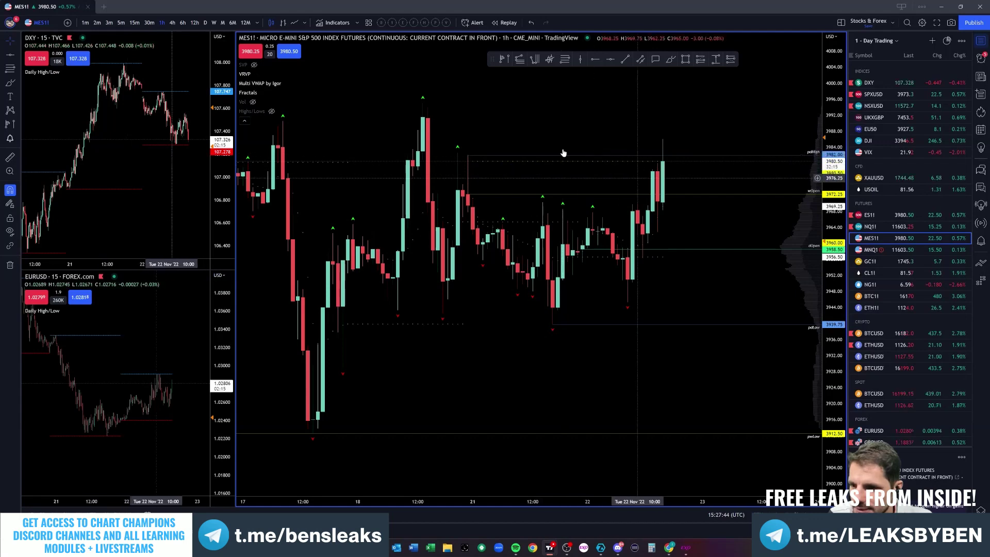
pyautogui.click(86, 22)
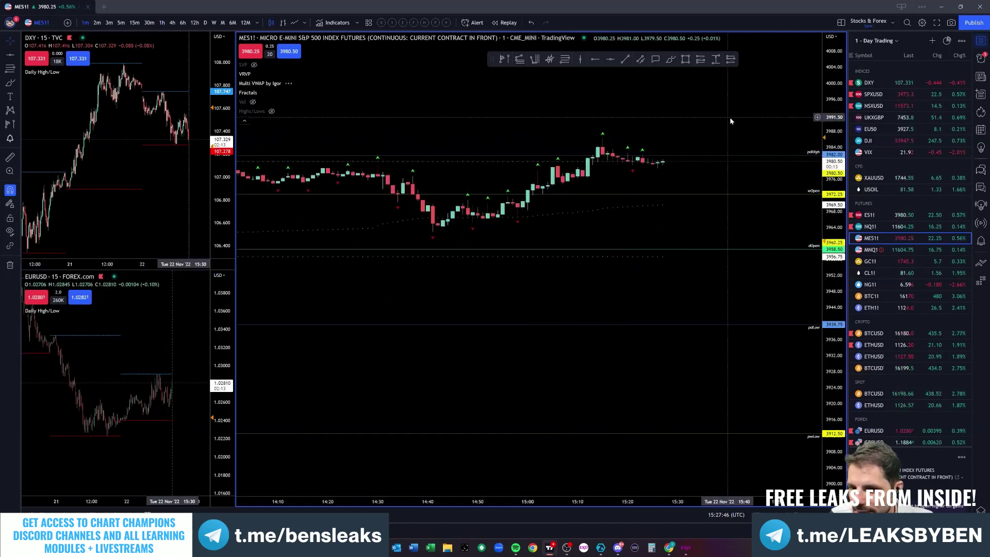
pyautogui.scroll(6, 716, 204)
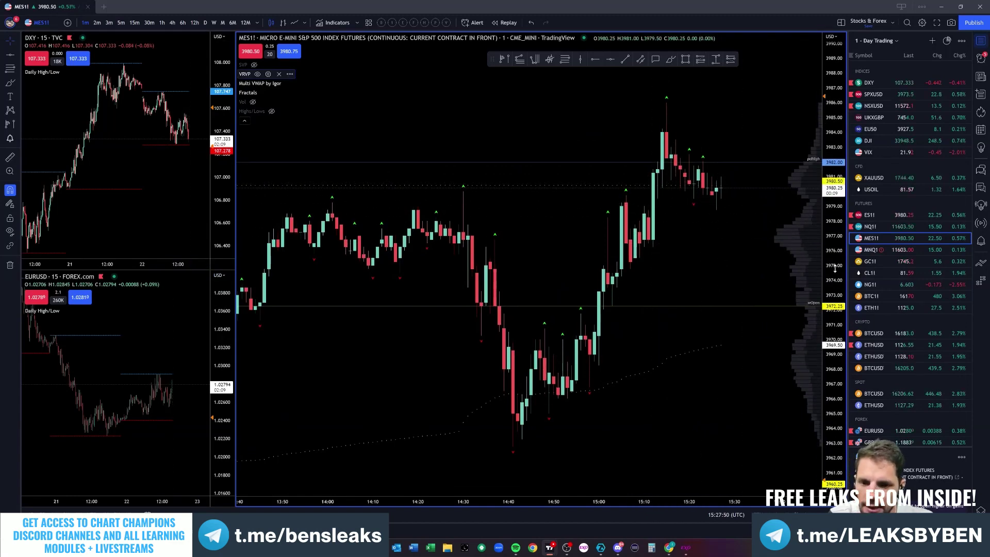
pyautogui.scroll(3, 723, 320)
pyautogui.scroll(3, 617, 242)
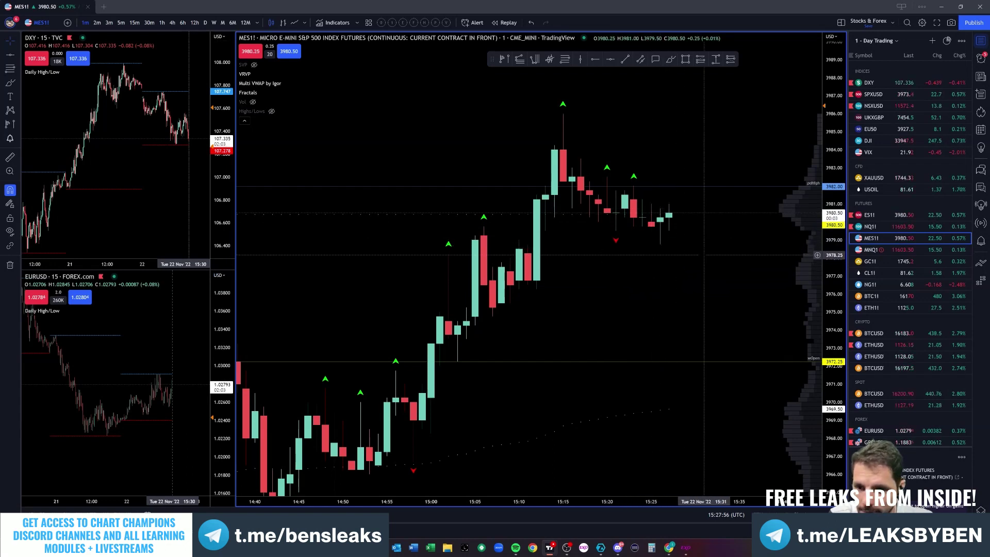
pyautogui.moveTo(664, 248); pyautogui.dragTo(643, 223)
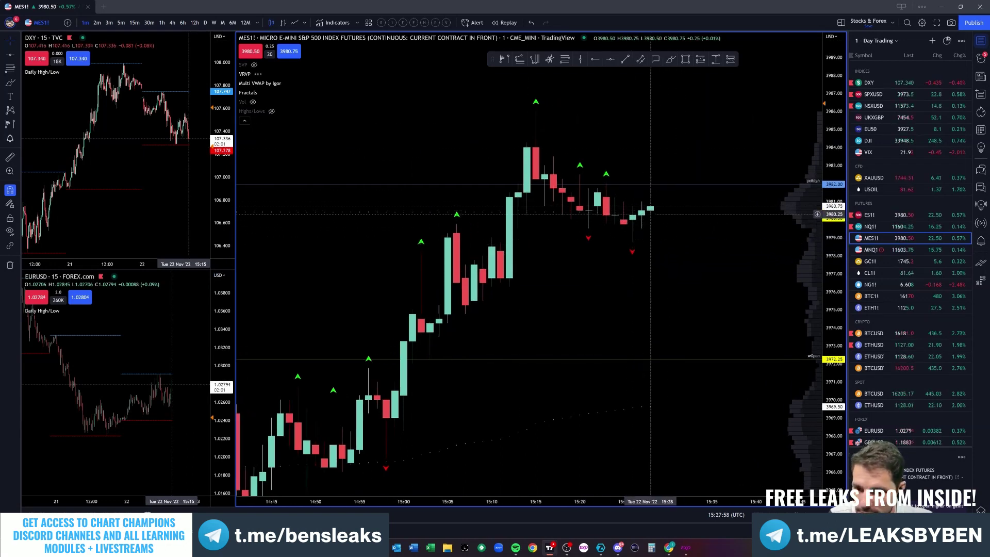
pyautogui.moveTo(833, 252); pyautogui.dragTo(833, 154)
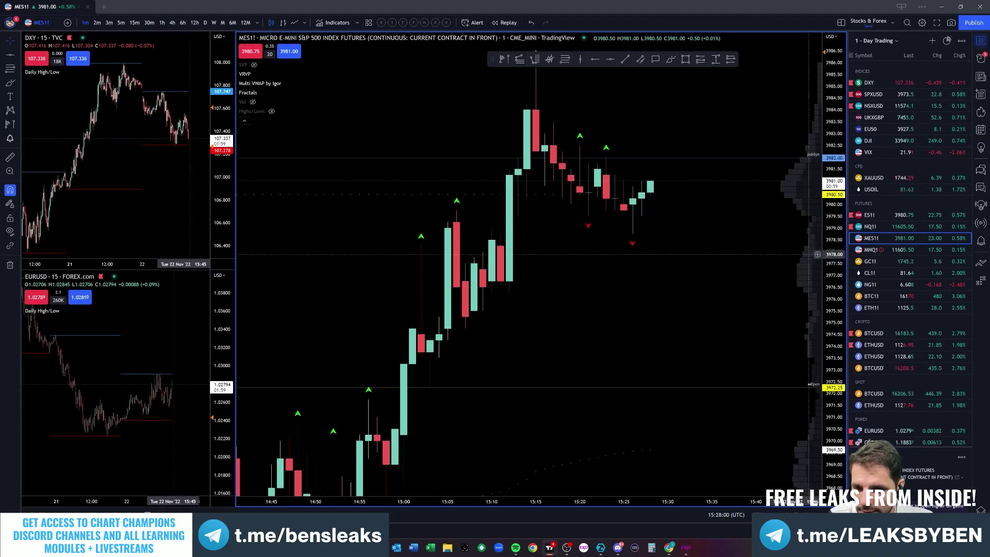
# Step: Draw a Fibonacci retracement on MES1! from the 3986.00 swing high to the 3978.75 pullback low
pyautogui.moveTo(562, 67); pyautogui.dragTo(519, 119)
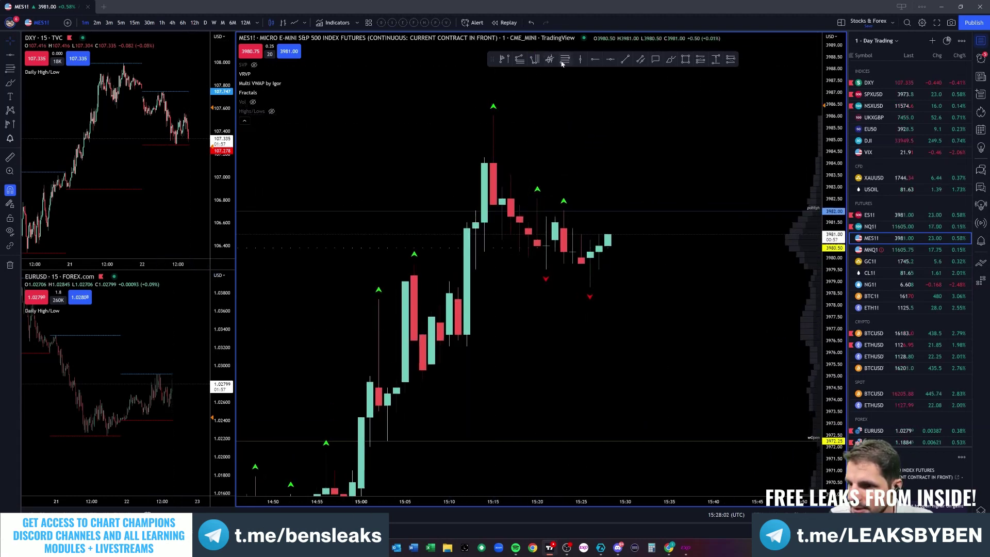
pyautogui.click(495, 117)
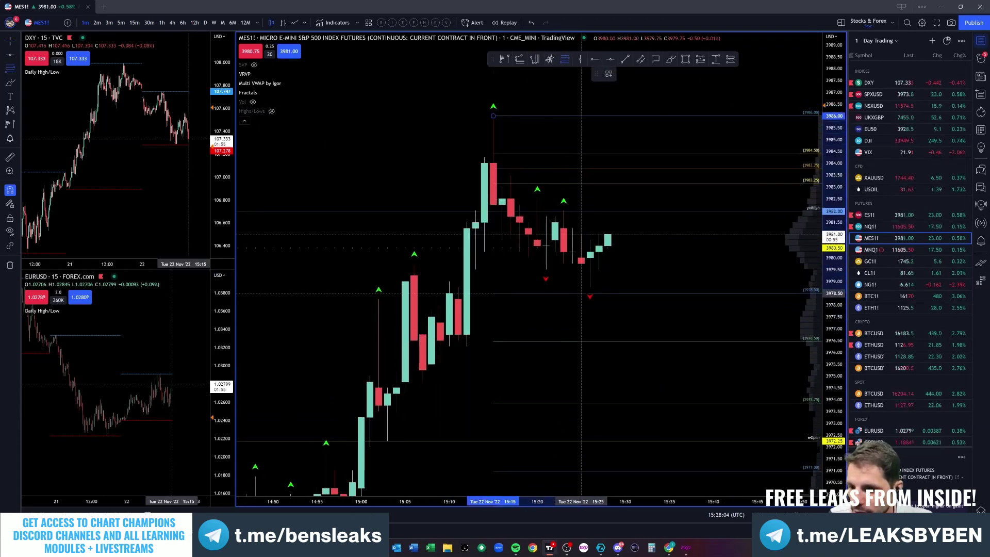
pyautogui.click(590, 287)
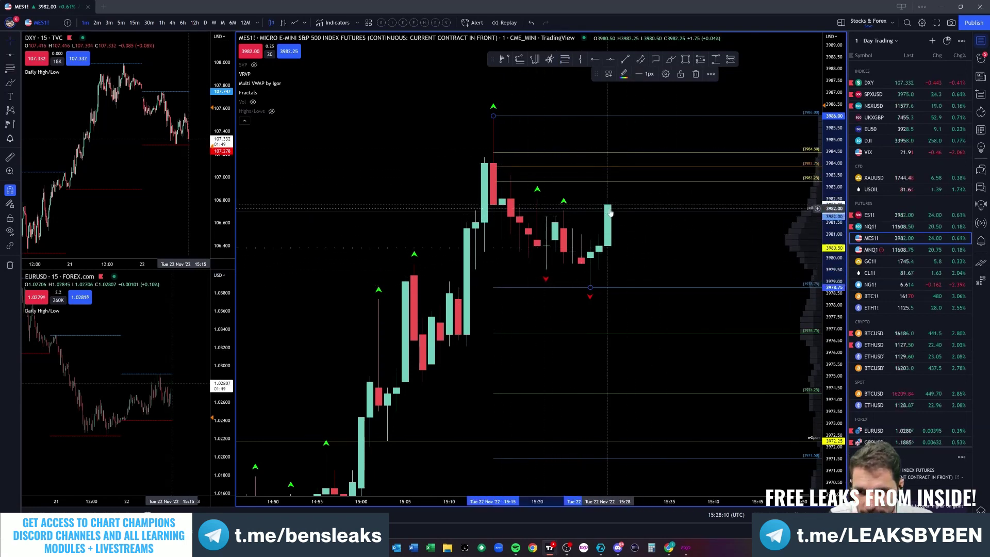
pyautogui.scroll(-2, 607, 170)
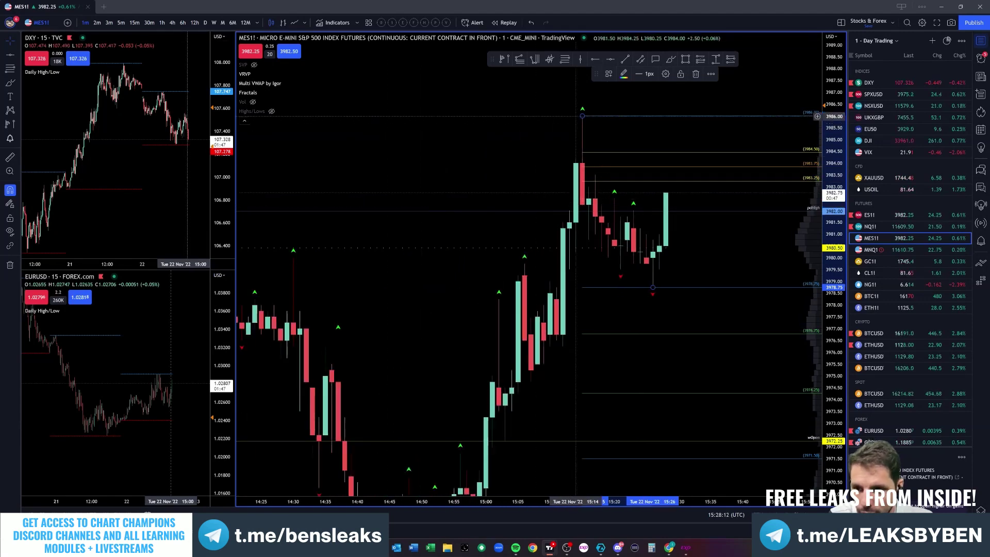
pyautogui.scroll(-3, 563, 114)
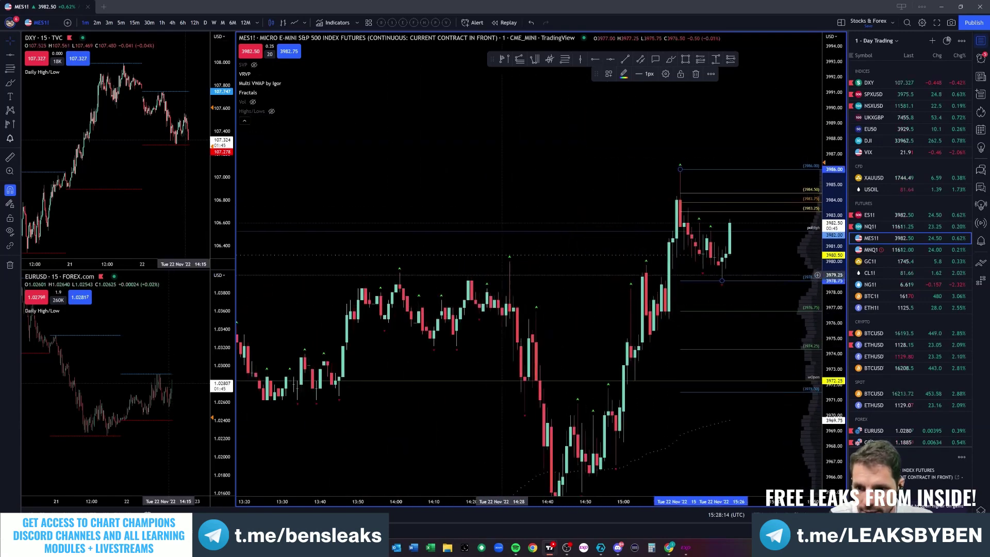
# Step: Switch back to the one-minute MNQ1! chart and compare the current rebound with the earlier session highs and open order levels
pyautogui.press('Down')
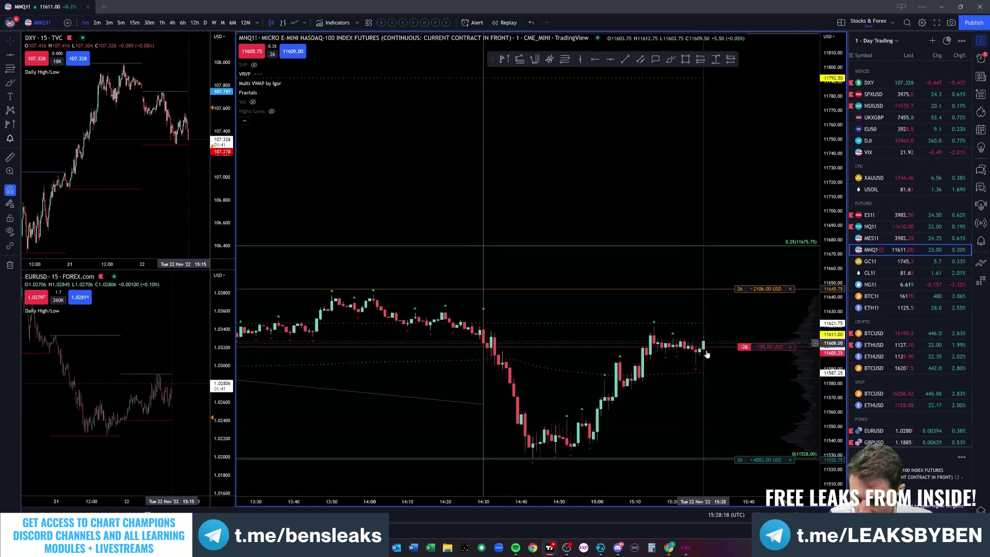
pyautogui.moveTo(836, 403); pyautogui.dragTo(836, 216)
pyautogui.moveTo(656, 413); pyautogui.dragTo(630, 216)
pyautogui.scroll(-3, 689, 232)
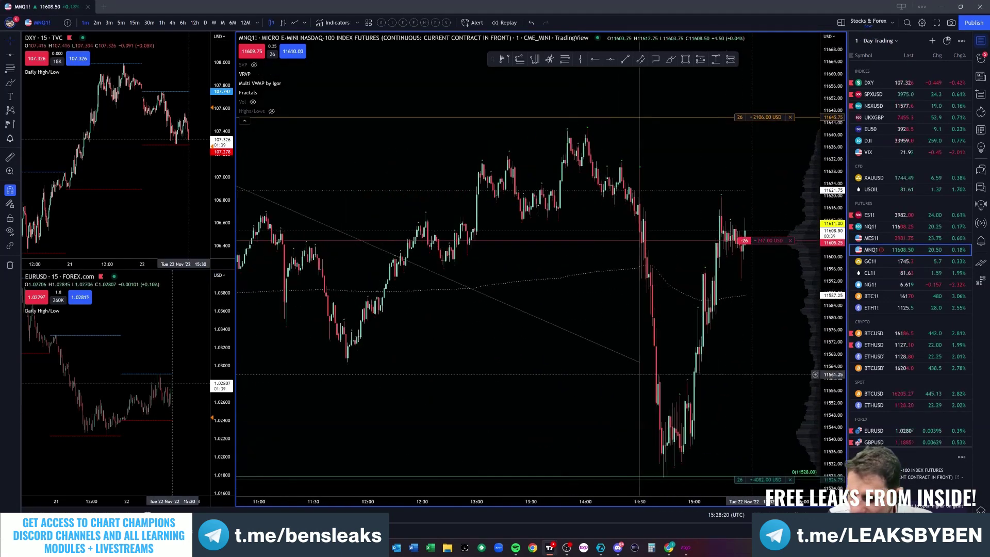
pyautogui.moveTo(800, 403); pyautogui.dragTo(751, 332)
pyautogui.scroll(2, 750, 332)
pyautogui.moveTo(833, 259); pyautogui.dragTo(831, 294)
pyautogui.moveTo(566, 293); pyautogui.dragTo(557, 320)
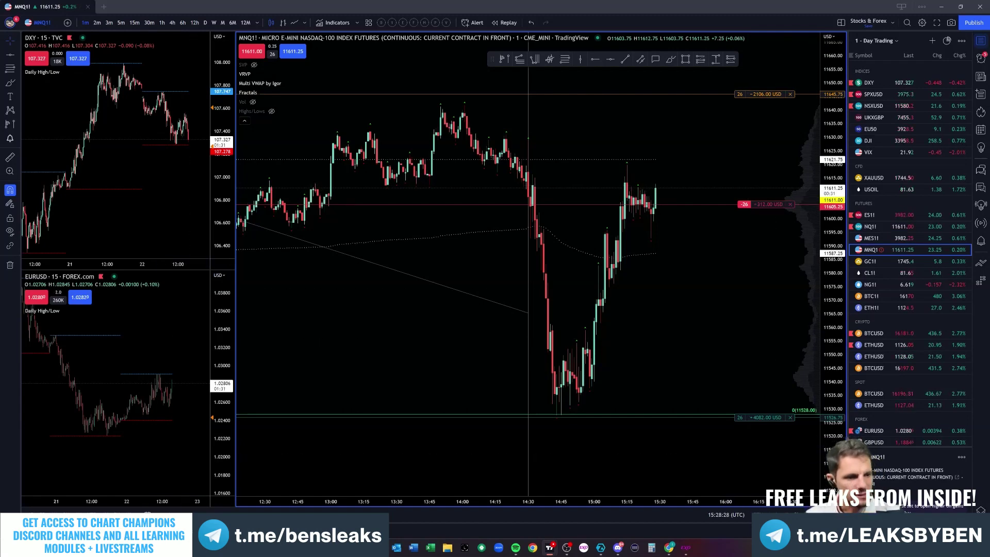
# Step: Switch to the browser window with the Chart Champions live chat to check viewer questions
pyautogui.hotkey('alt', 'Tab')
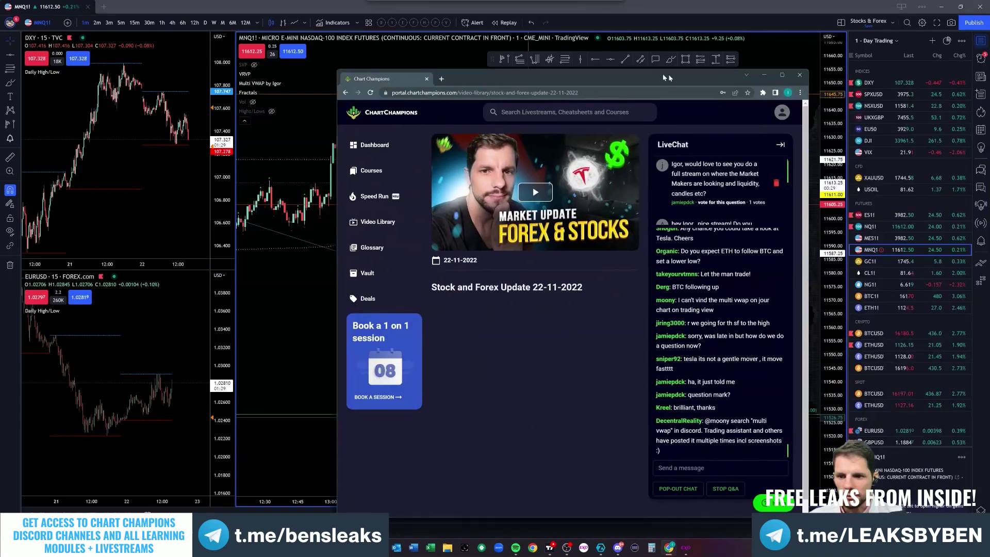